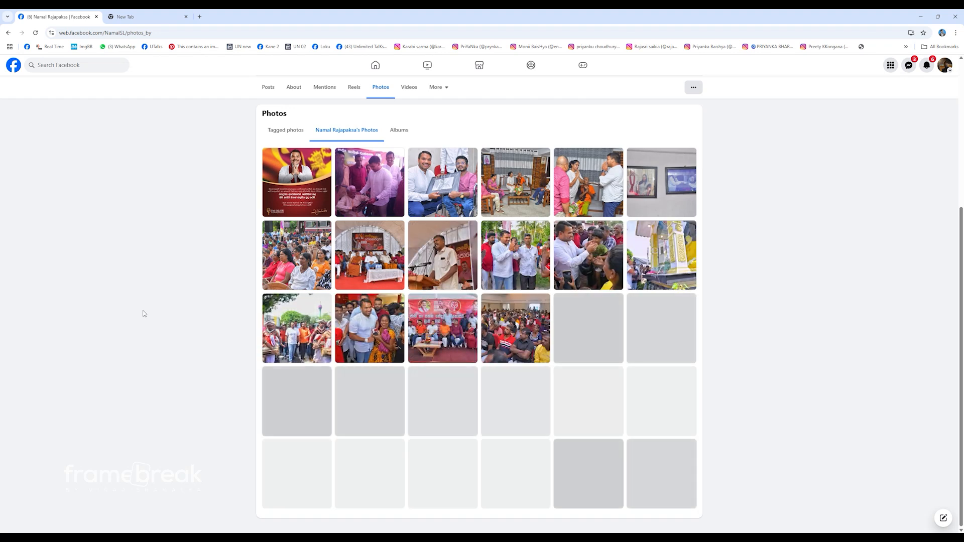
Browse the Namal Rajapaksa photo gallery for poster material and open the photo of him raising his fist above the crowd.
click(483, 278)
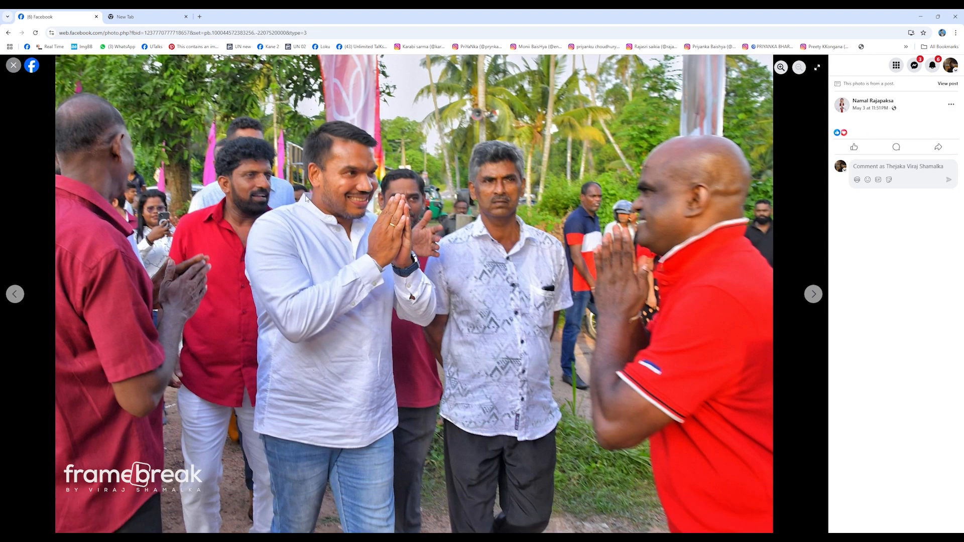
click(14, 65)
scroll(494, 278, down, 5)
scroll(494, 278, down, 7)
scroll(494, 277, up, 3)
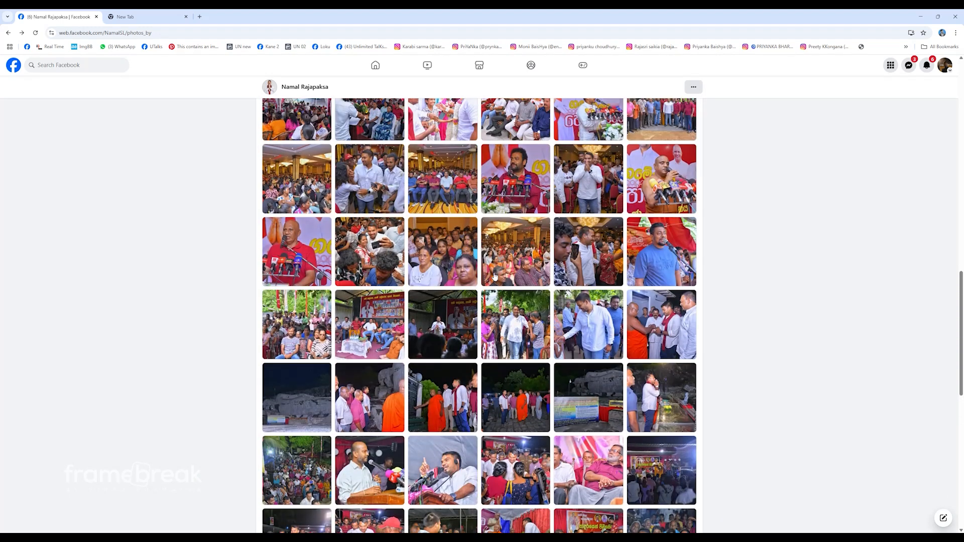
scroll(494, 276, up, 1)
scroll(494, 276, down, 8)
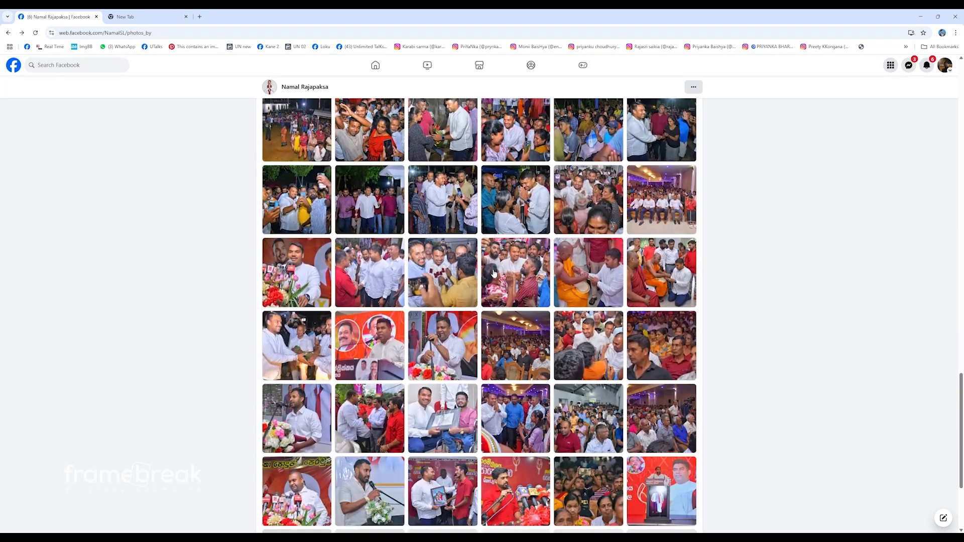
scroll(494, 271, down, 10)
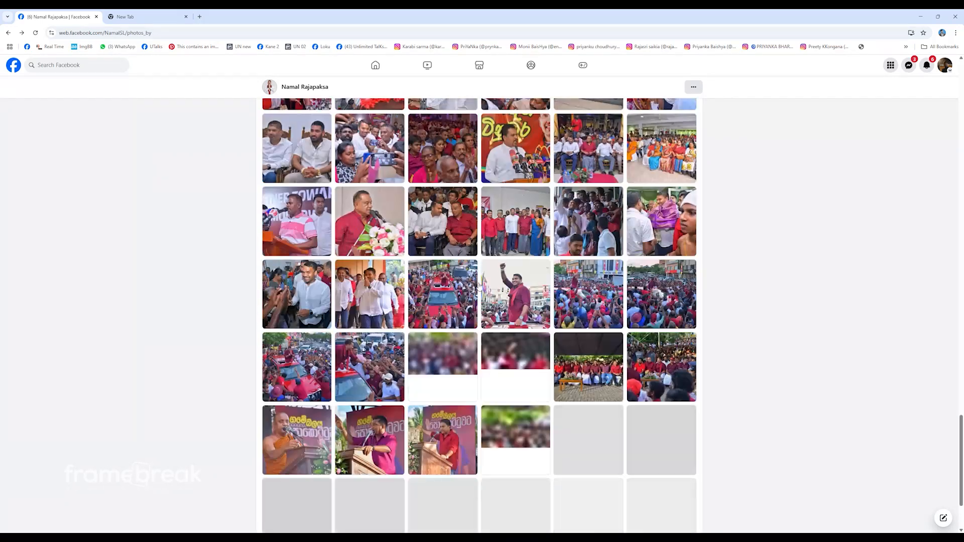
click(508, 290)
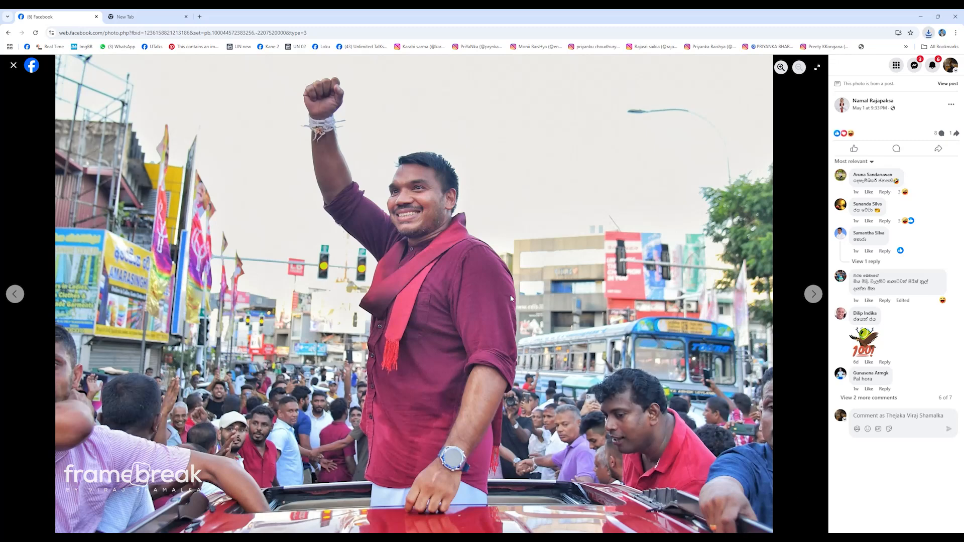
click(15, 64)
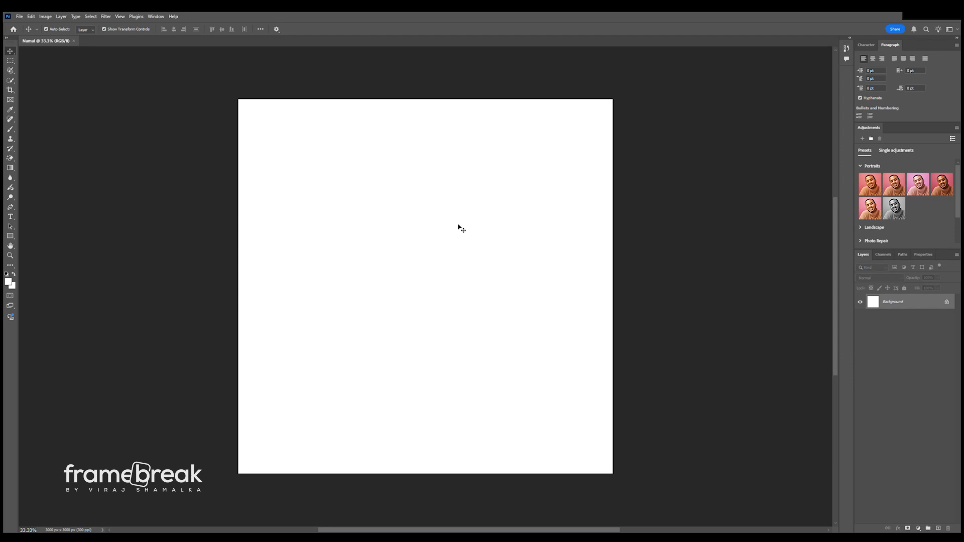
Switch to Photoshop, paste the raised-fist photo into the blank square document, and scale and position it with the man right of centre.
key(ctrl+v)
drag(560, 201, 721, 111)
scroll(440, 257, down, 1)
drag(423, 257, 467, 256)
drag(631, 259, 501, 277)
key(Return)
scroll(347, 451, up, 1)
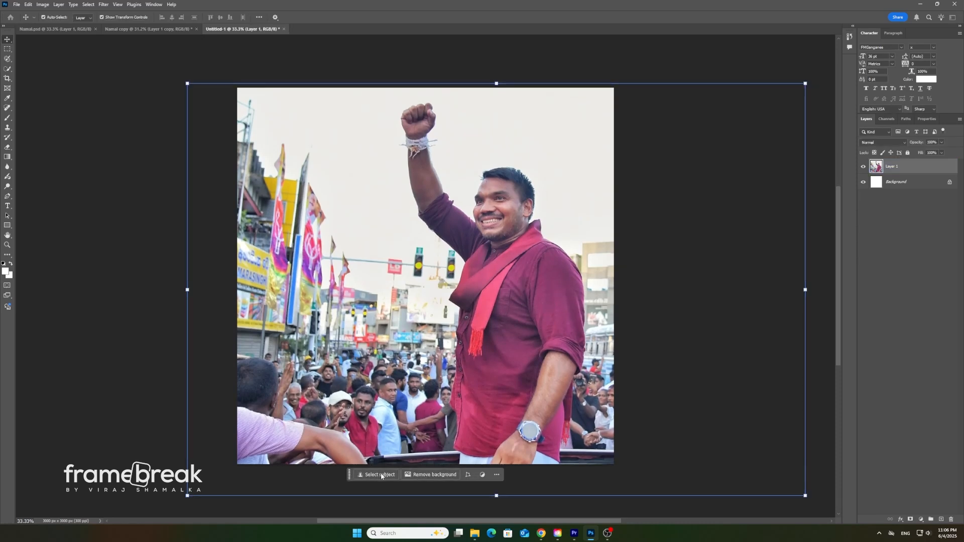
Select the photo's subject automatically and ready the Quick Selection tool with a smaller brush around the man's hair.
click(92, 4)
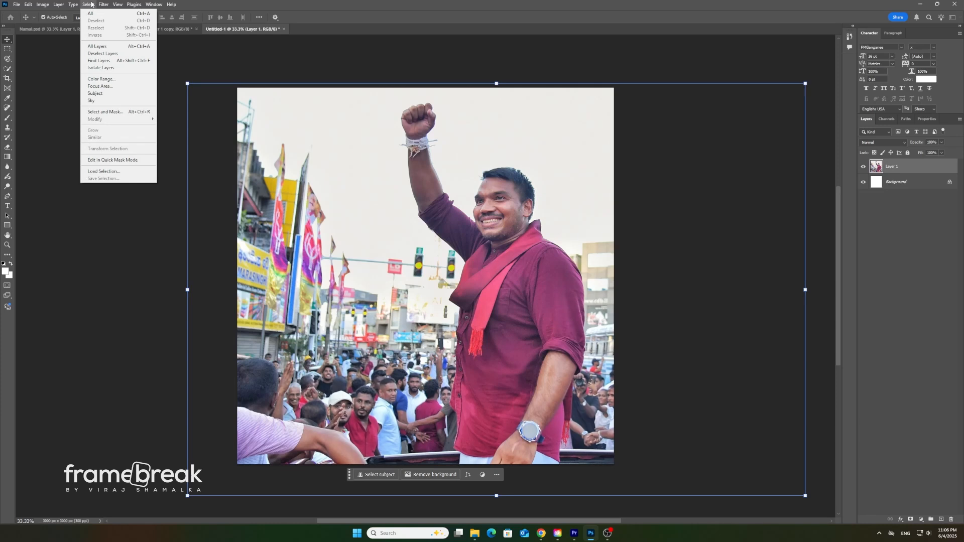
click(96, 93)
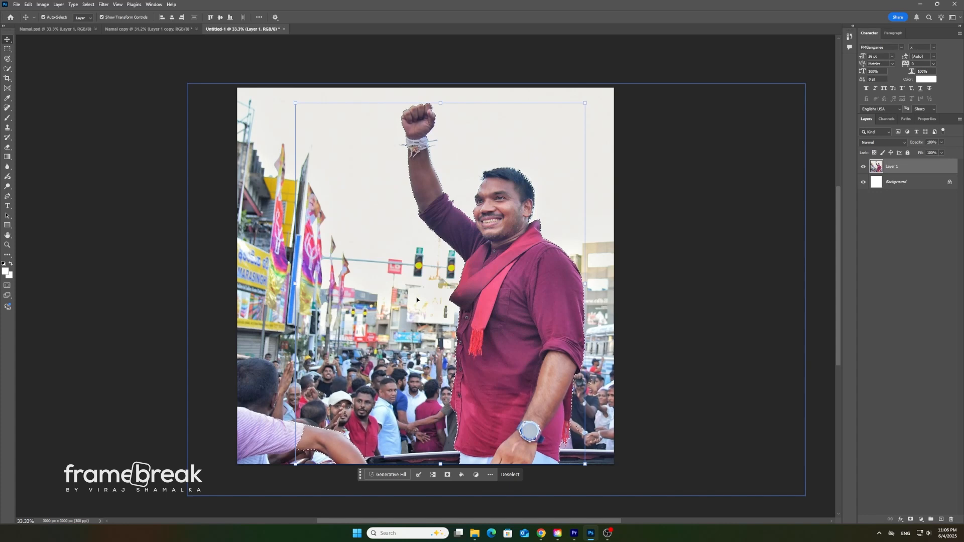
scroll(535, 179, up, 10)
key(w)
key(bracketleft)
key(bracketleft)
key(bracketleft)
key(bracketleft)
key(bracketleft)
key(bracketleft)
key(bracketleft)
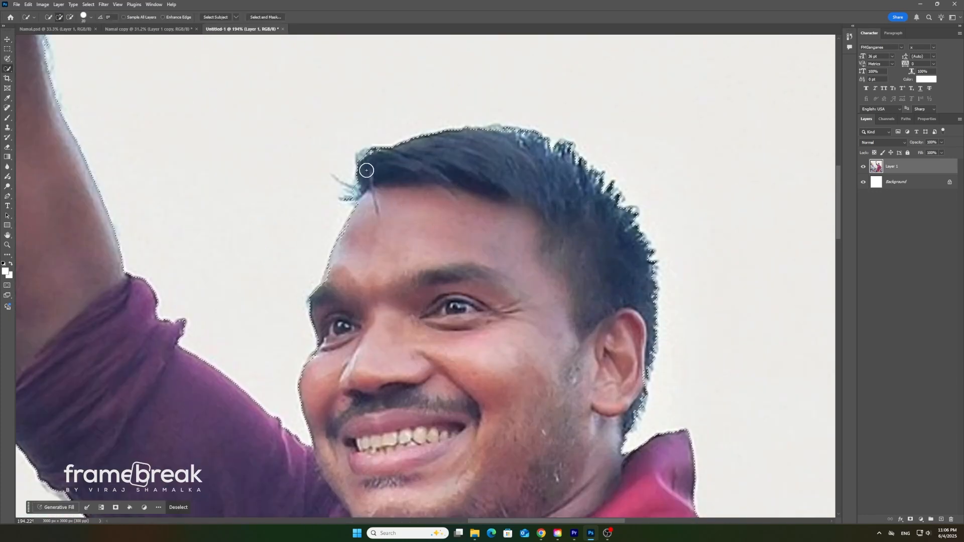
Subtract the foreground spectator from the selection, keeping only the man with the raised fist.
scroll(589, 312, down, 3)
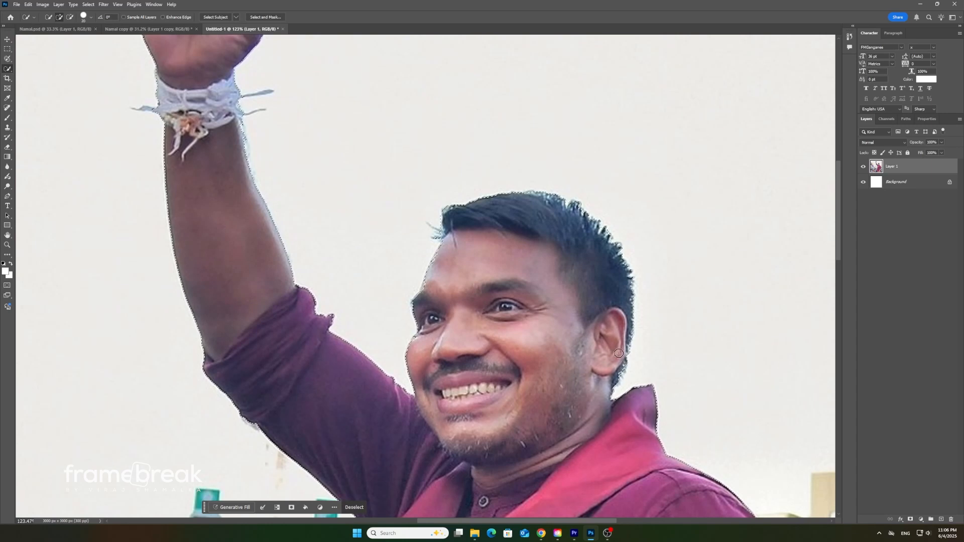
scroll(427, 266, down, 1)
scroll(428, 266, down, 3)
scroll(555, 416, up, 3)
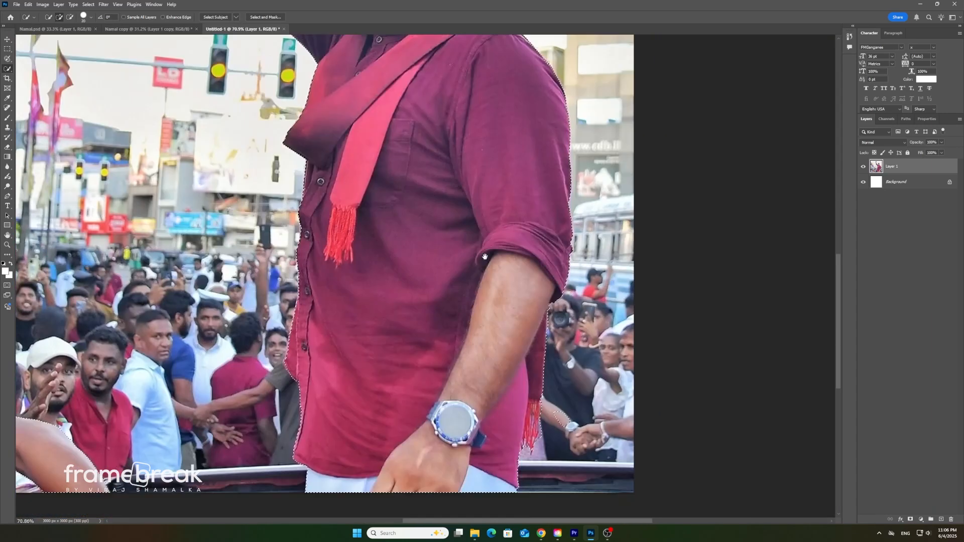
scroll(555, 416, down, 5)
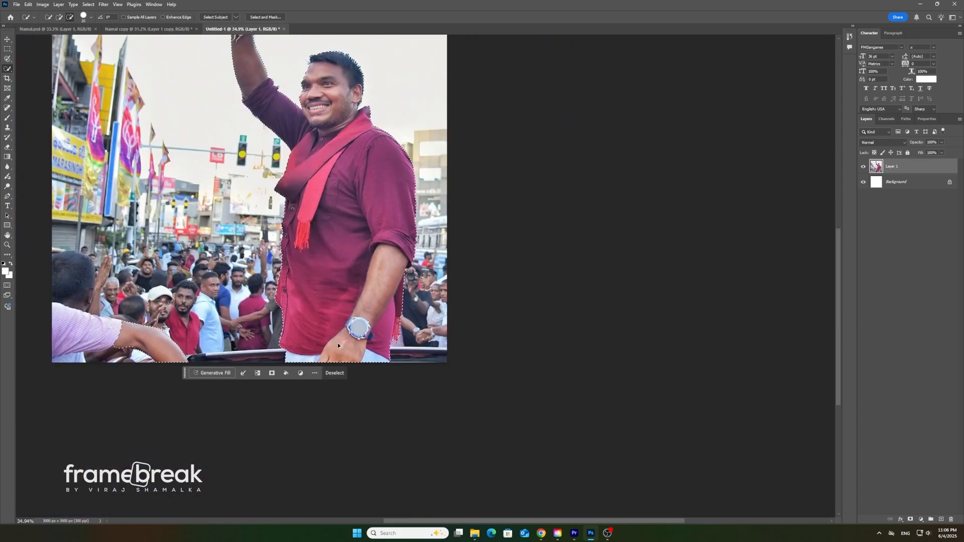
scroll(351, 151, up, 5)
scroll(445, 497, down, 5)
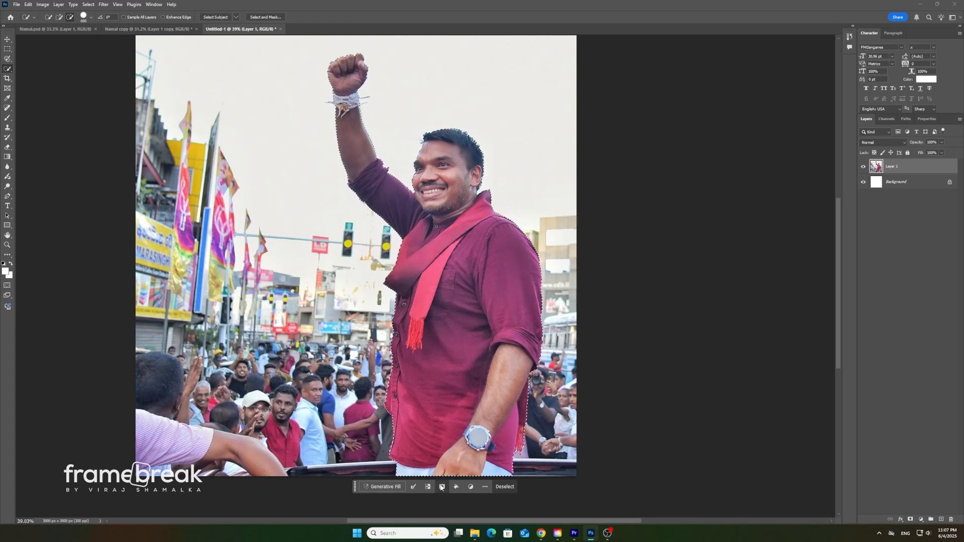
Mask the photo layer to the selected man and switch editing from the mask back to the layer image.
click(442, 486)
key(v)
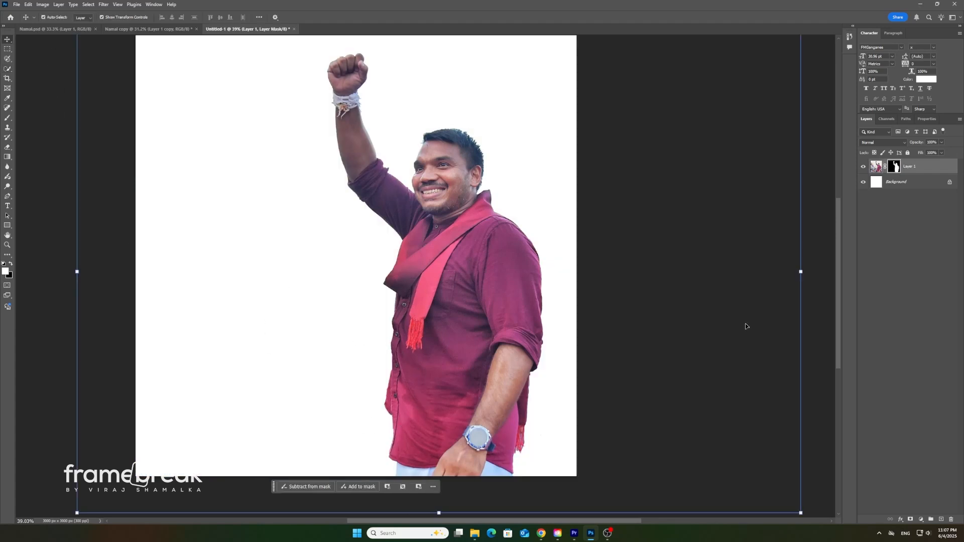
key(ctrl+2)
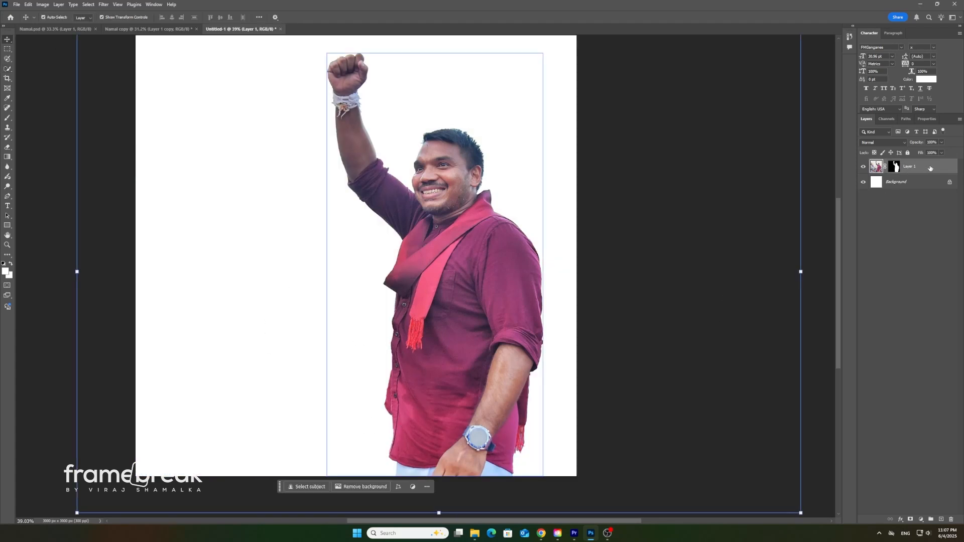
Duplicate the masked photo layer and delete the mask from the lower copy, keeping the full photo shown beneath the cut-out.
key(ctrl+j)
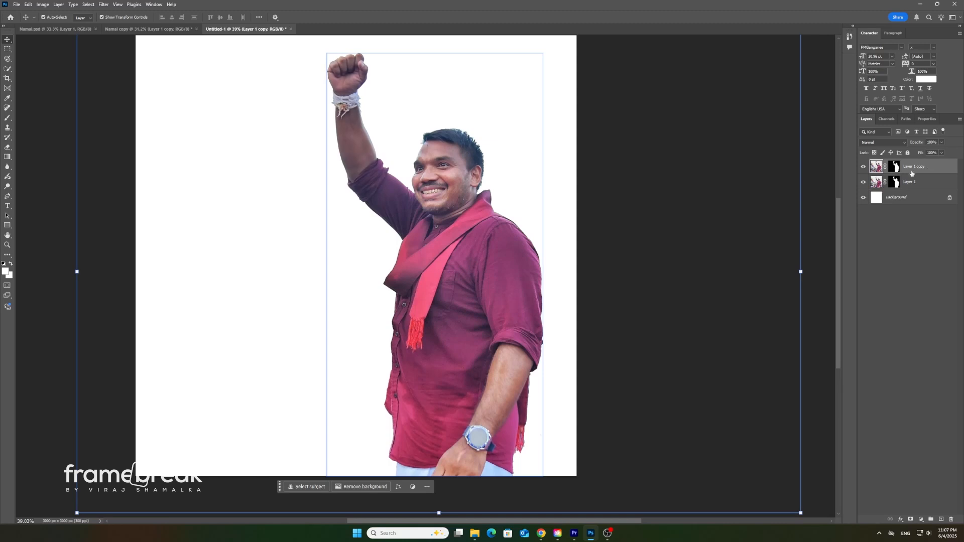
click(909, 182)
right_click(894, 181)
click(903, 191)
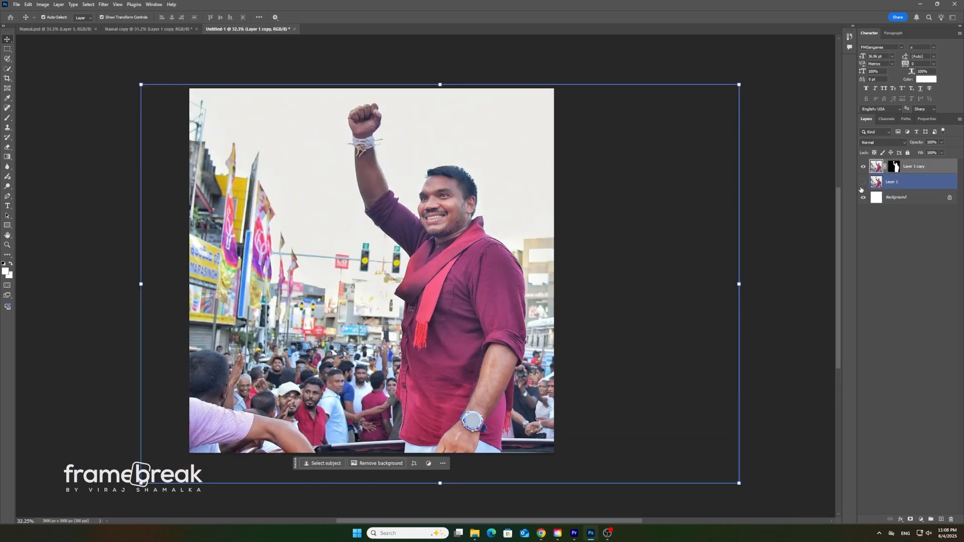
click(863, 182)
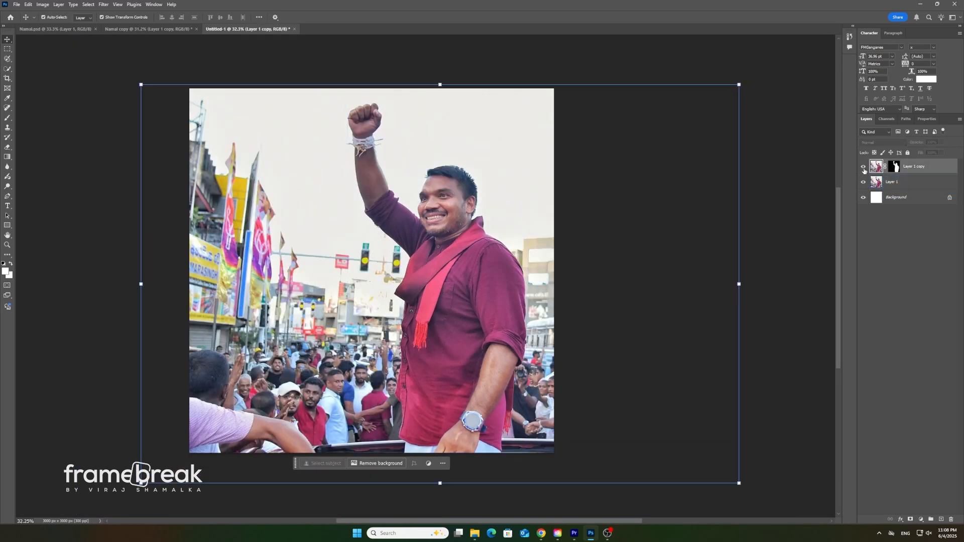
Add a Black & White adjustment layer with default settings above both photo layers.
click(686, 286)
click(893, 452)
click(921, 520)
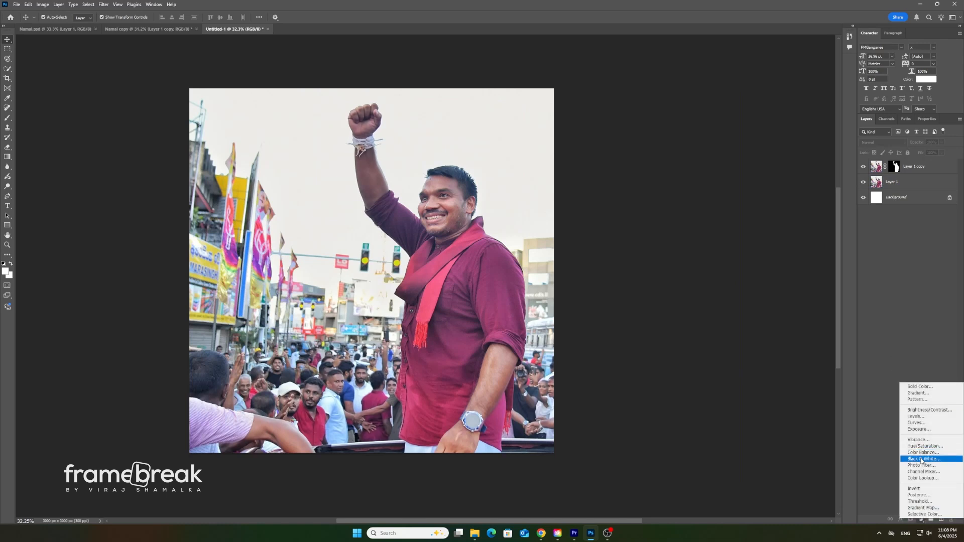
click(922, 459)
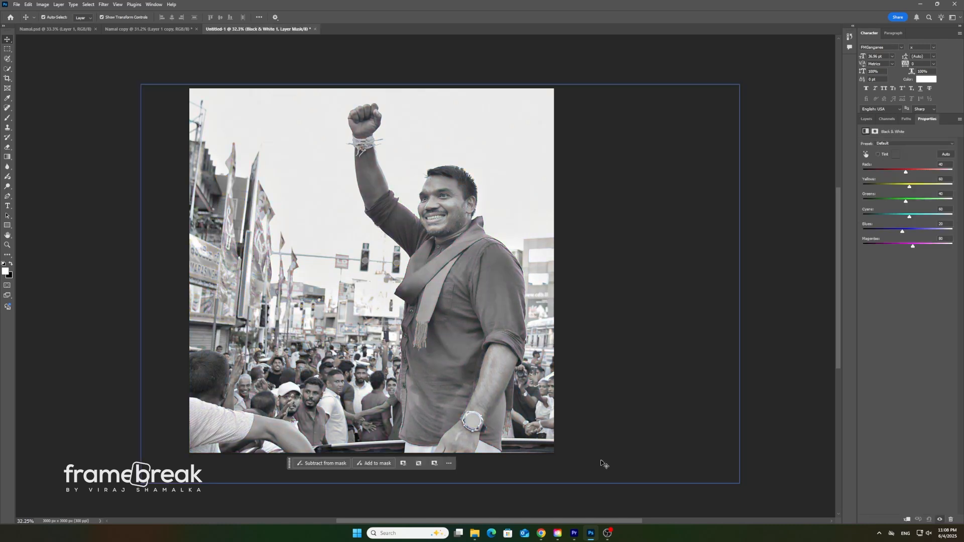
click(654, 271)
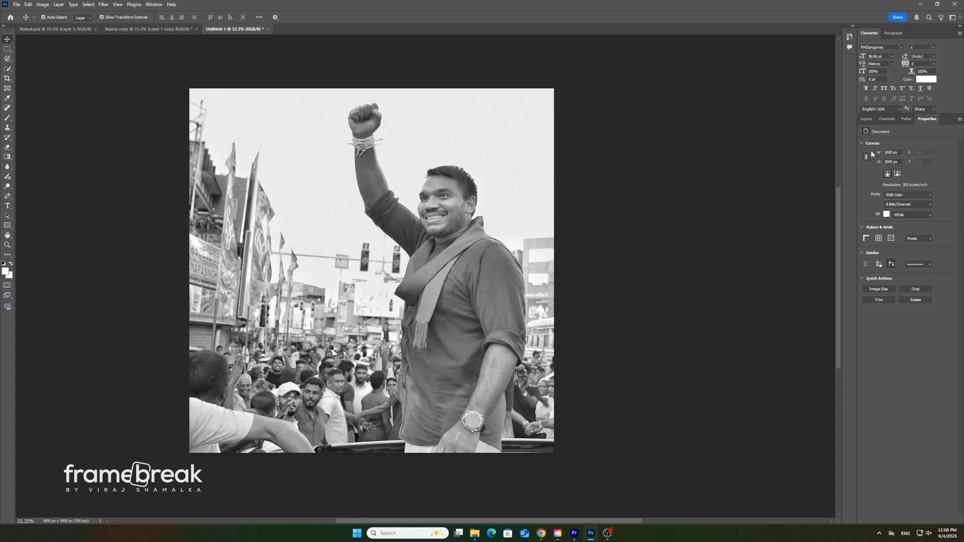
Move the Black & White adjustment beneath the cut-out layer and clip it to the full photo layer.
click(867, 119)
click(920, 167)
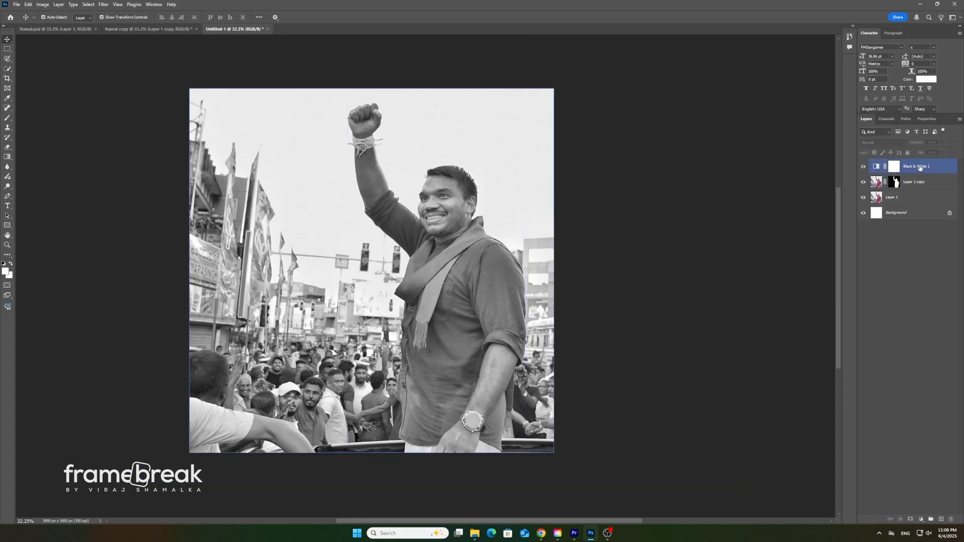
drag(919, 167, 917, 189)
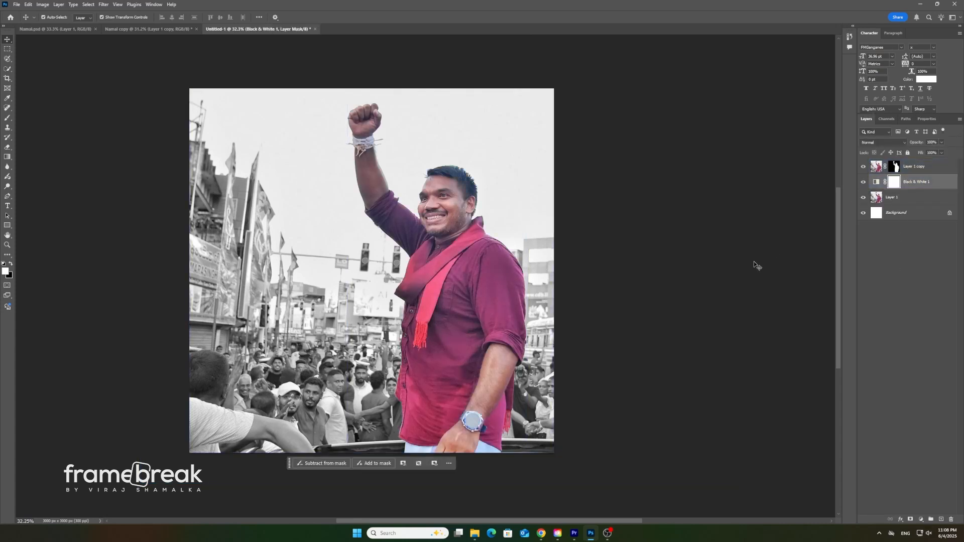
right_click(882, 178)
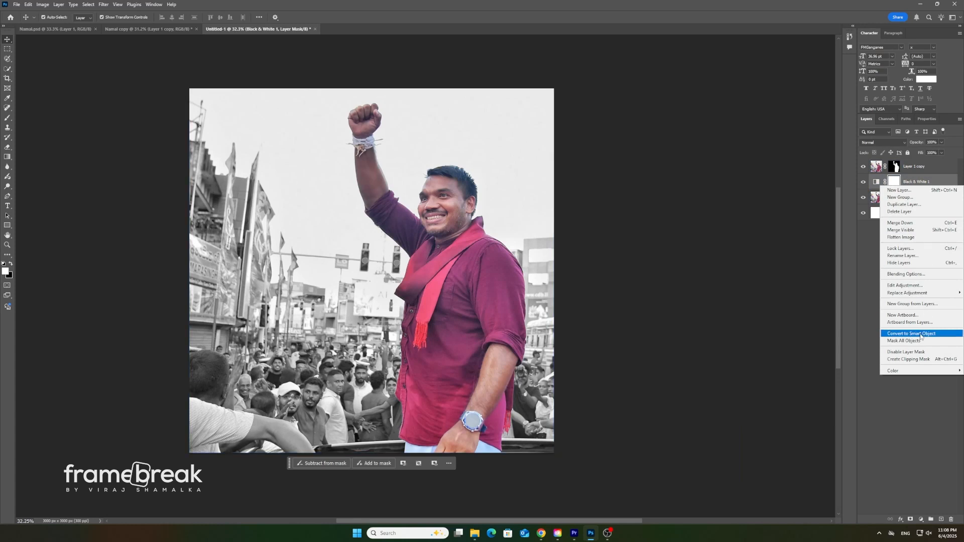
click(904, 354)
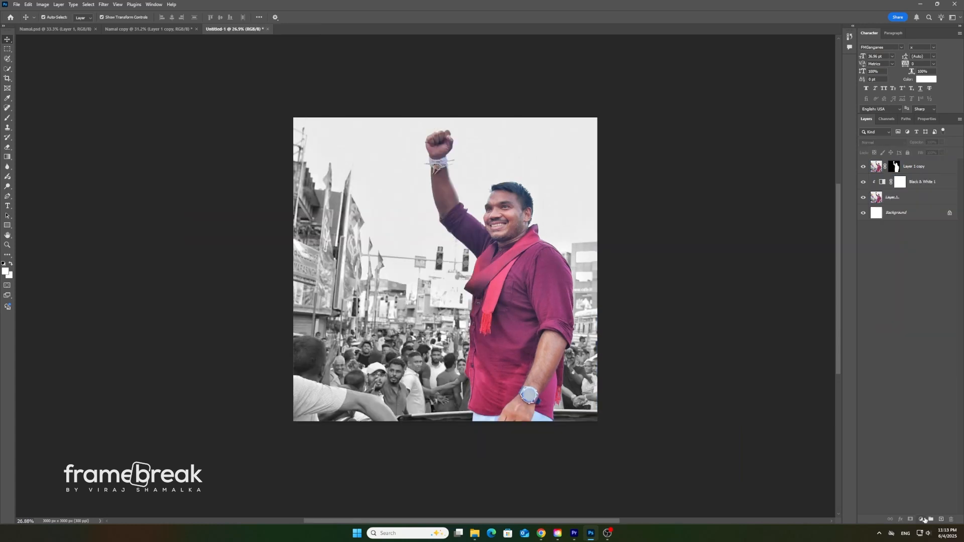
Add a Gradient fill layer above the cut-out and apply the basic black-to-white preset.
click(922, 519)
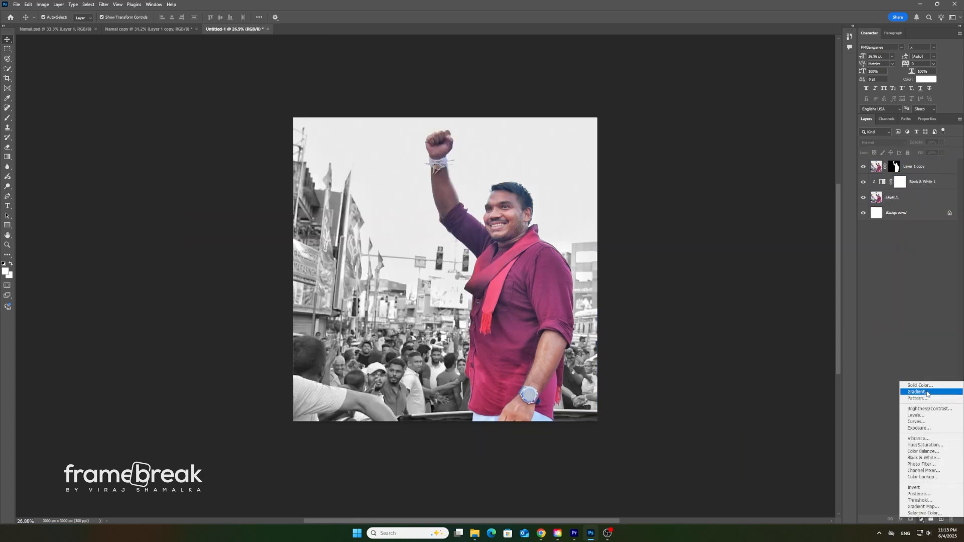
click(910, 392)
click(447, 146)
click(651, 180)
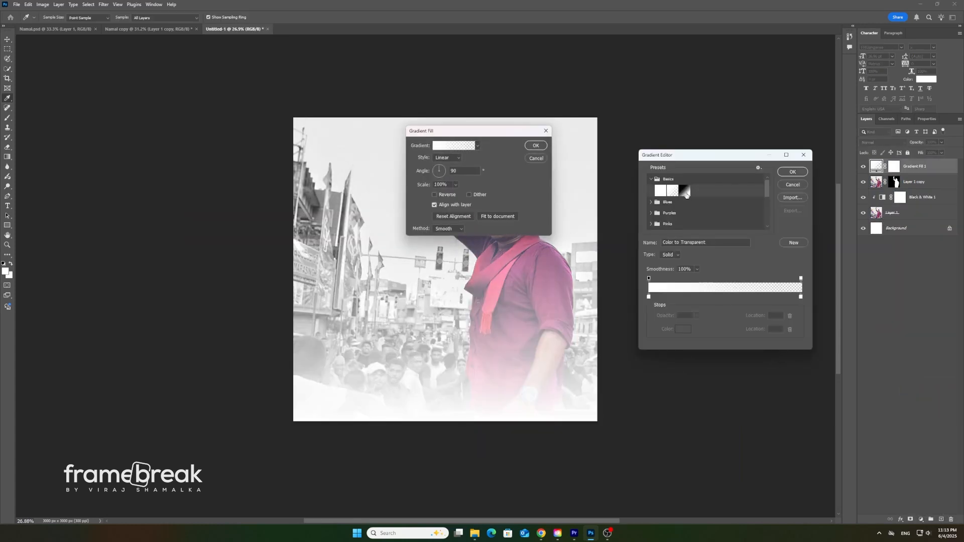
click(687, 196)
Set the gradient's starting colour stop to 320c09 and its end stop to the copied red.
click(648, 297)
click(683, 329)
click(677, 276)
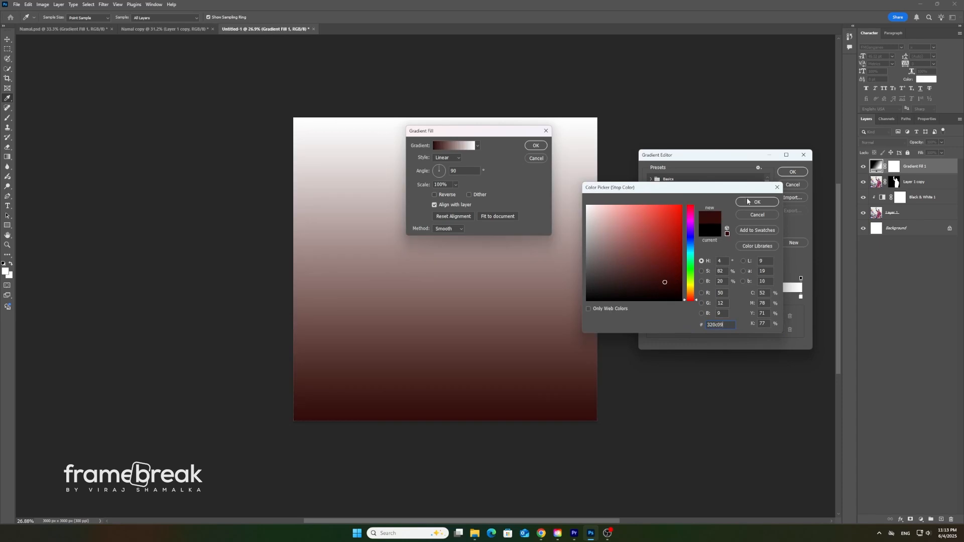
click(756, 202)
click(800, 297)
click(683, 329)
key(ctrl+v)
key(Return)
click(788, 173)
Make the gradient fill radial and reversed, with the bright red at the canvas centre and dark edges.
click(449, 158)
click(451, 172)
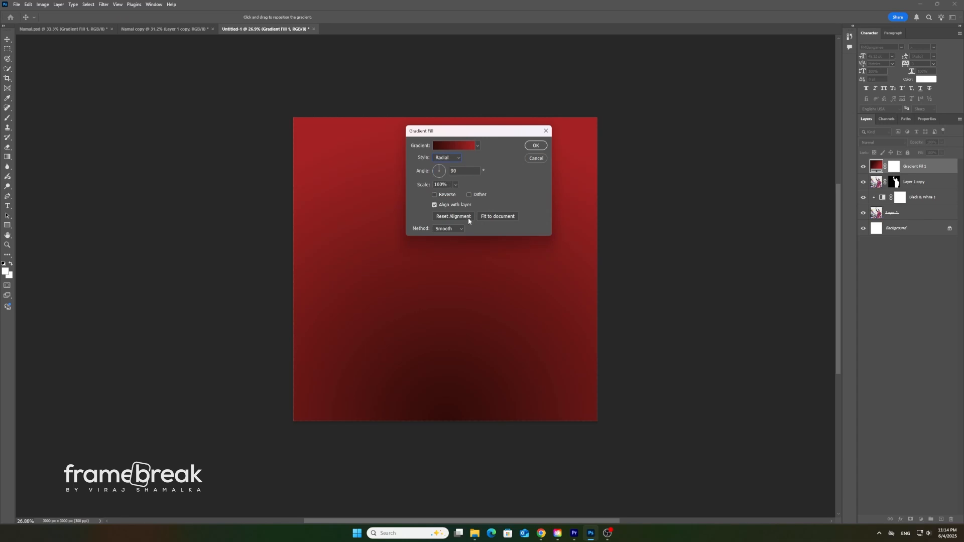
click(436, 195)
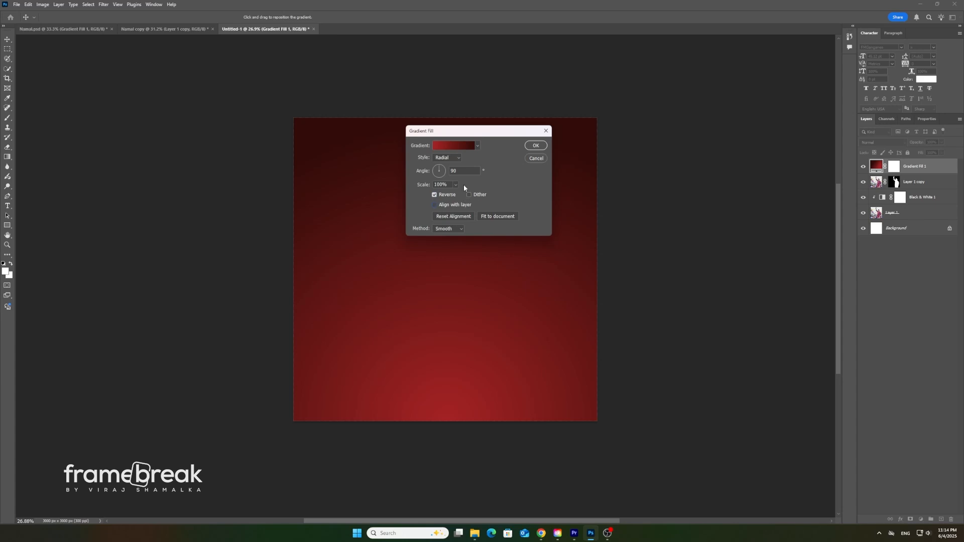
click(443, 168)
click(435, 195)
click(435, 195)
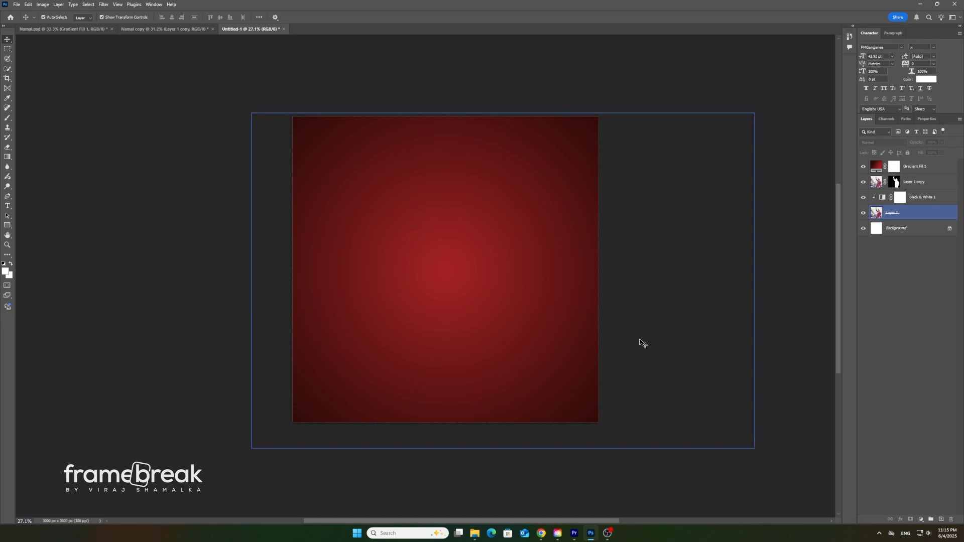
Move the gradient fill layer directly beneath the black-and-white photo layer and select that photo layer.
click(532, 241)
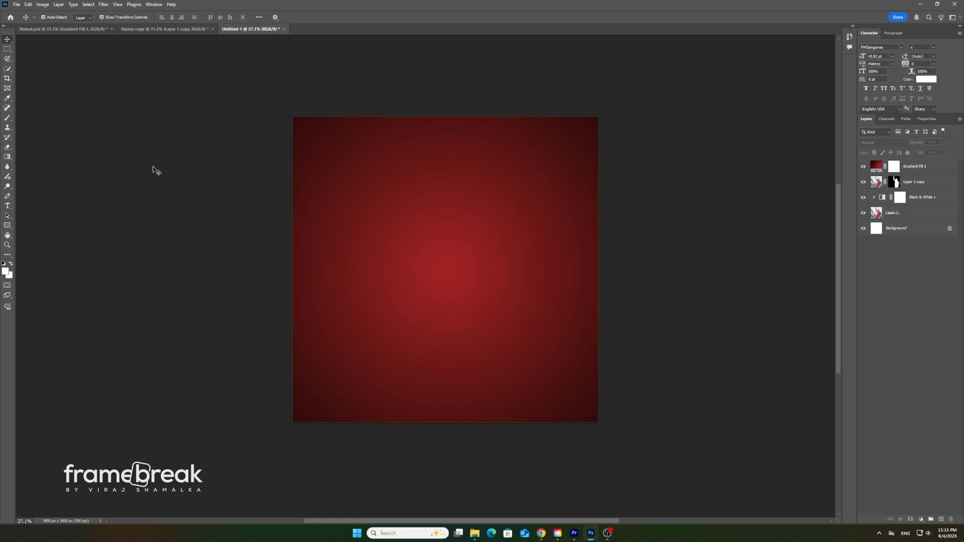
drag(914, 167, 917, 221)
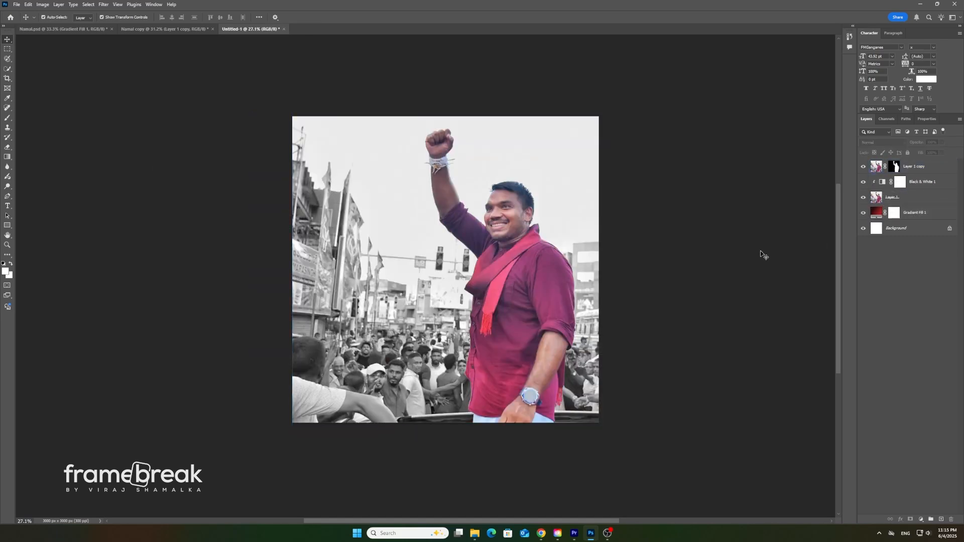
click(397, 291)
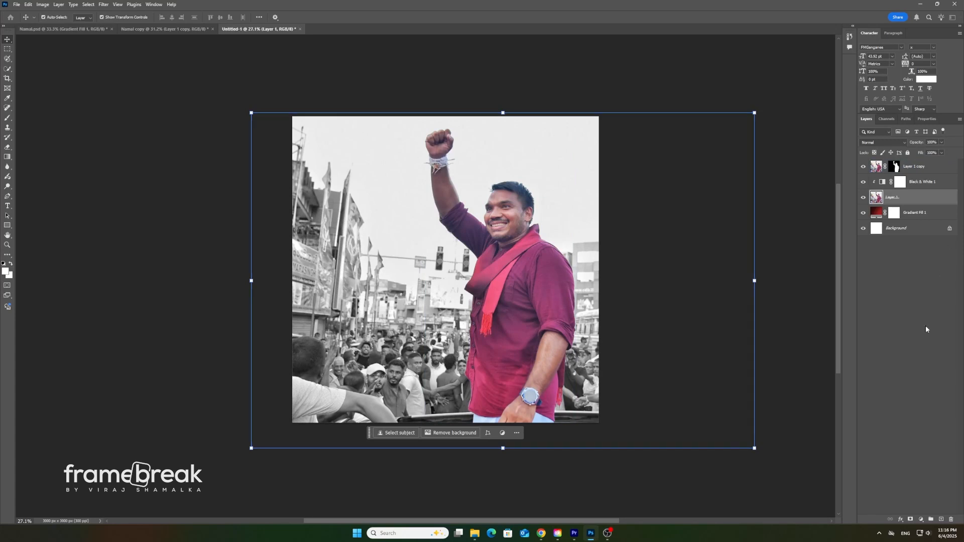
Add a layer mask to the photo layer and draw a linear white-to-black gradient on it, fading the photo upwards.
click(911, 519)
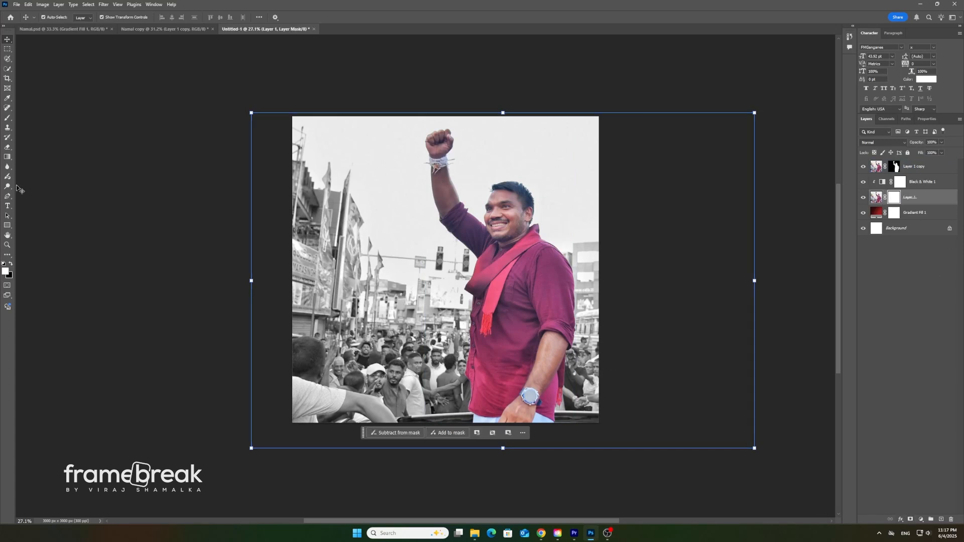
click(8, 157)
drag(413, 421, 485, 201)
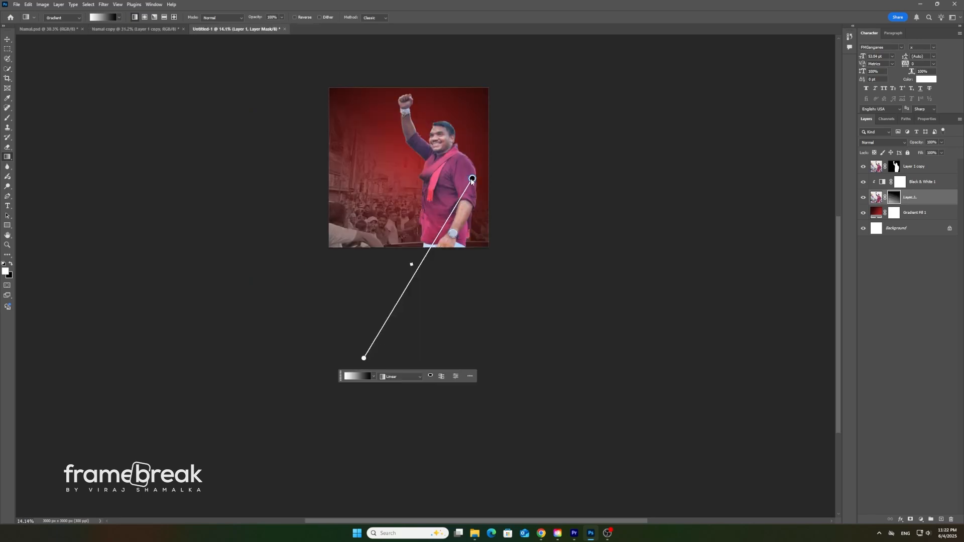
Lengthen the mask gradient by moving its black end up towards the man's face and its white end farther below the canvas.
drag(473, 181, 456, 151)
drag(363, 361, 312, 412)
scroll(421, 172, up, 1)
drag(464, 146, 435, 137)
drag(291, 460, 291, 446)
scroll(507, 309, up, 2)
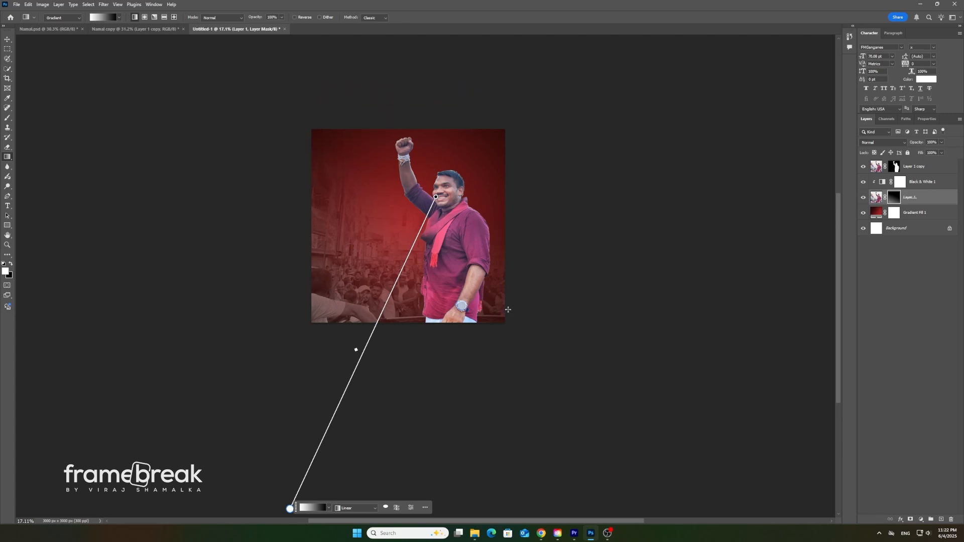
Set the photo layer's blend mode to Luminosity after trying Multiply, and redraw the gradient on its mask.
click(920, 201)
click(878, 143)
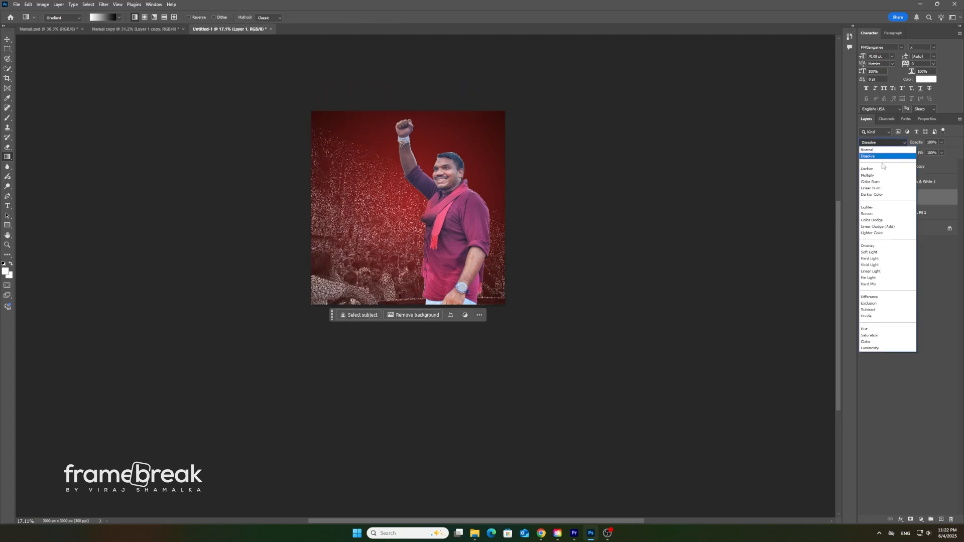
click(874, 175)
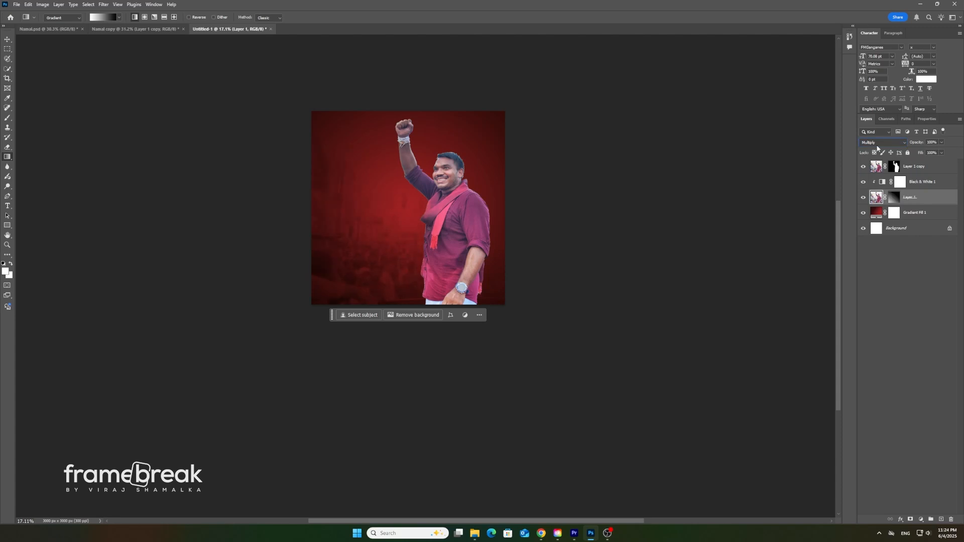
click(877, 145)
click(870, 348)
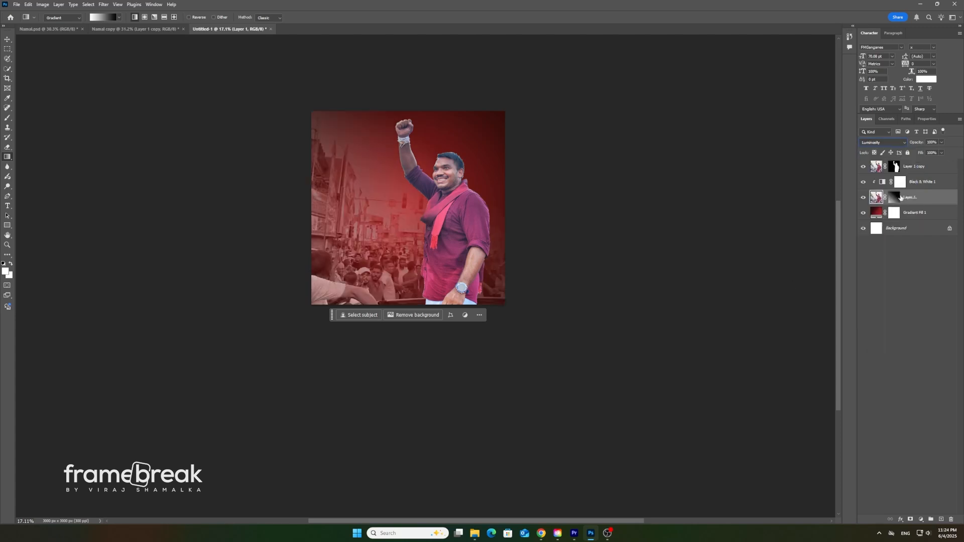
click(900, 197)
drag(273, 366, 373, 424)
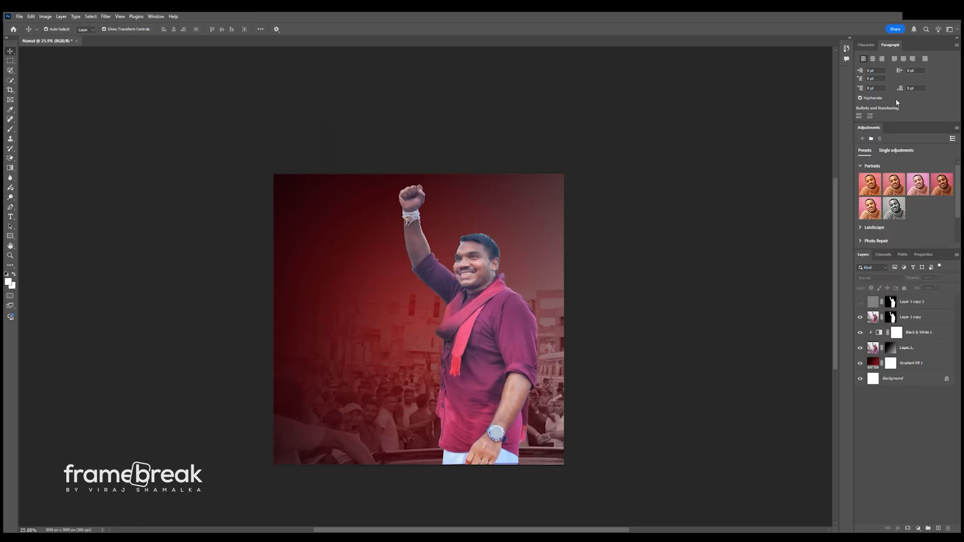
Paste the Sri Lanka Podujana Peramuna logo and place it in the poster's upper-right corner.
key(ctrl+v)
drag(416, 328, 541, 204)
Draw a white rectangle about 349 × 96 px over the logo's text and clip it to the logo layer.
scroll(564, 163, up, 6)
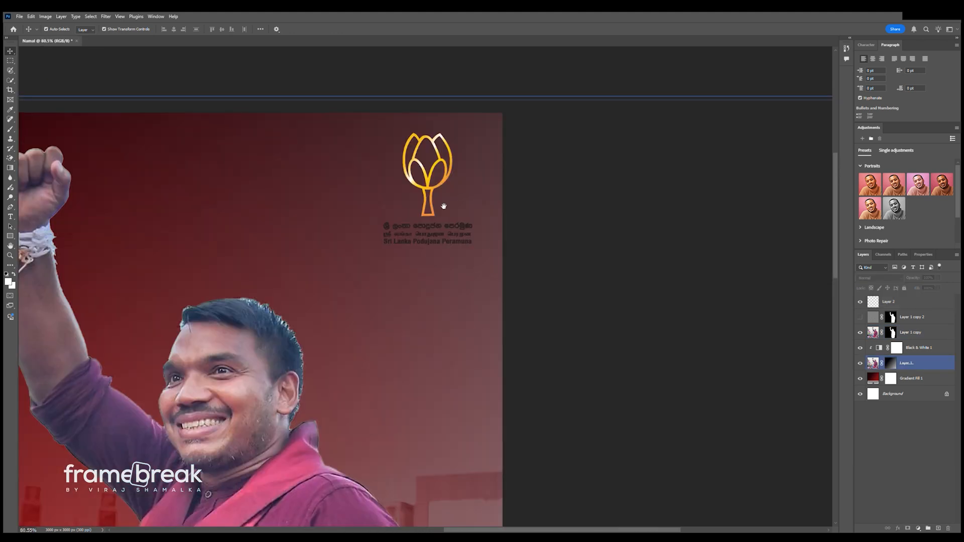
scroll(382, 236, up, 5)
click(363, 220)
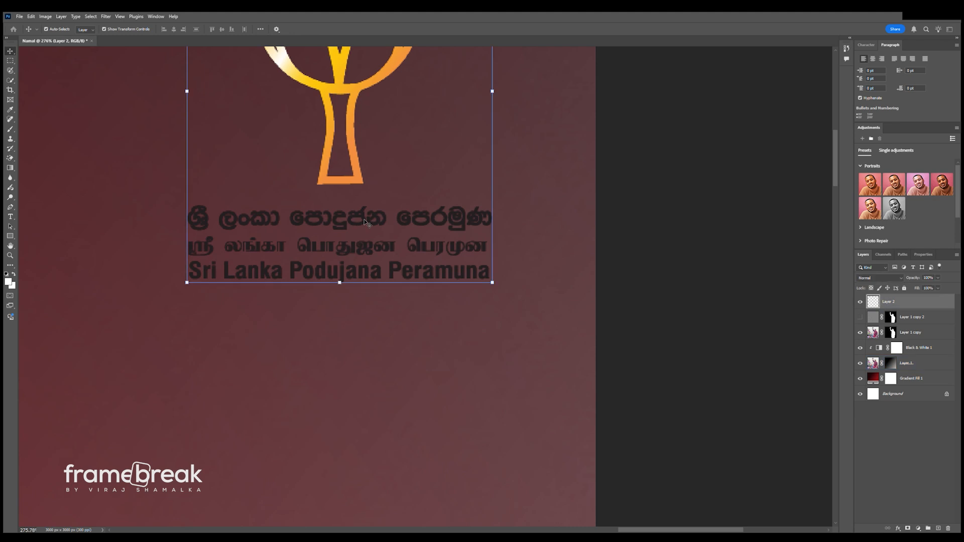
click(10, 236)
drag(173, 199, 532, 298)
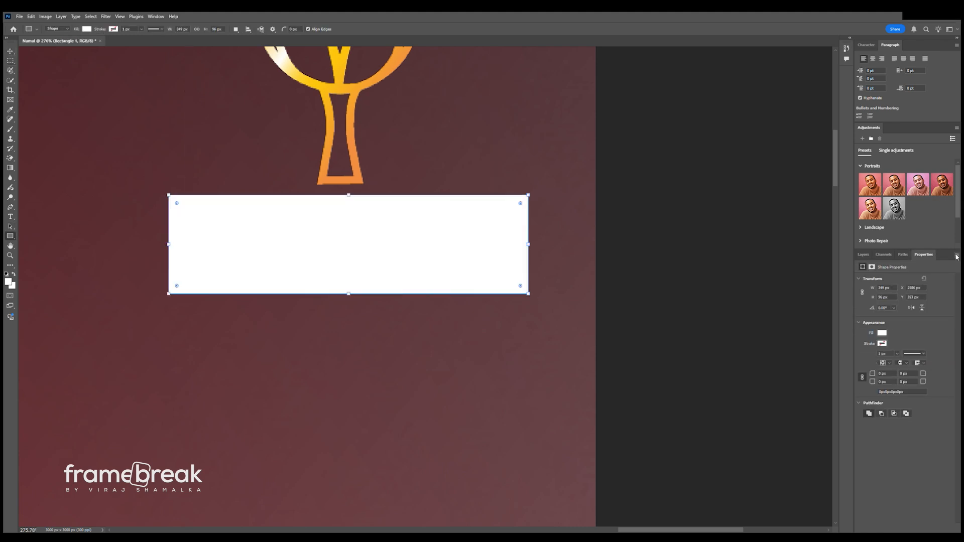
click(864, 255)
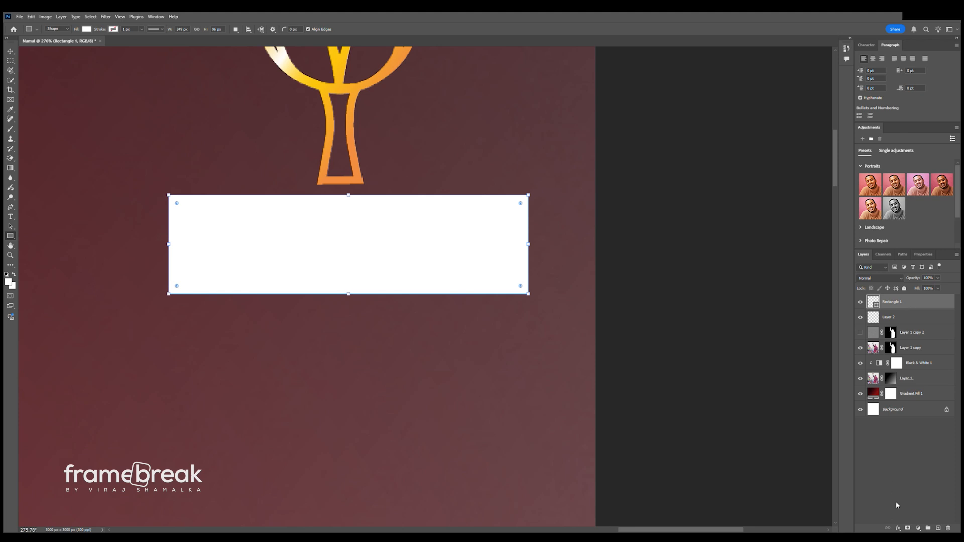
key(ctrl+alt+g)
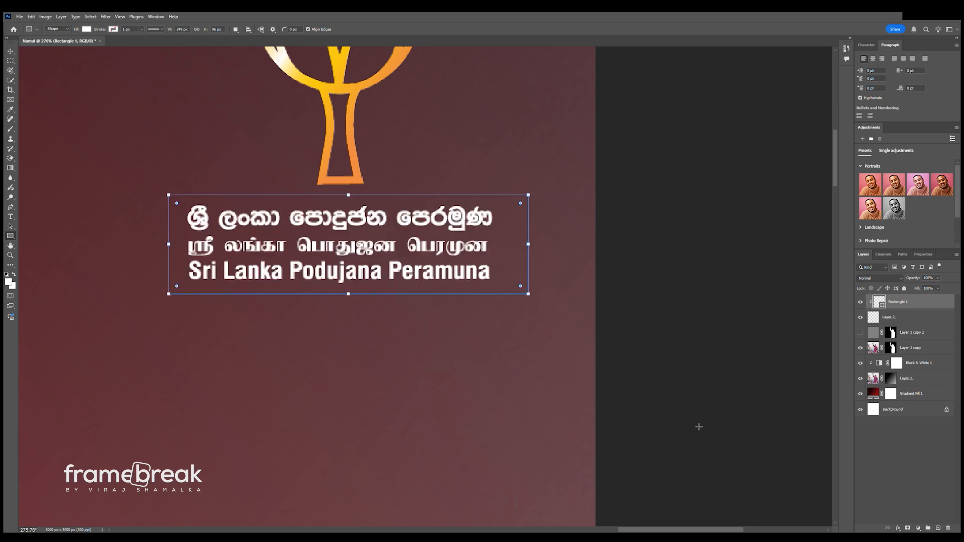
Deselect the rectangle and examine the whole poster with the recoloured logo.
scroll(696, 426, down, 10)
scroll(527, 344, up, 1)
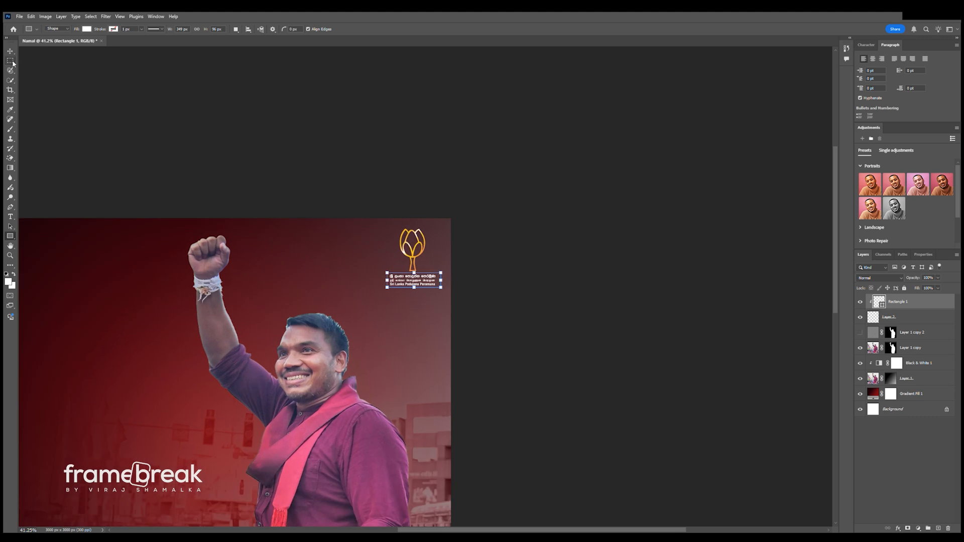
click(10, 50)
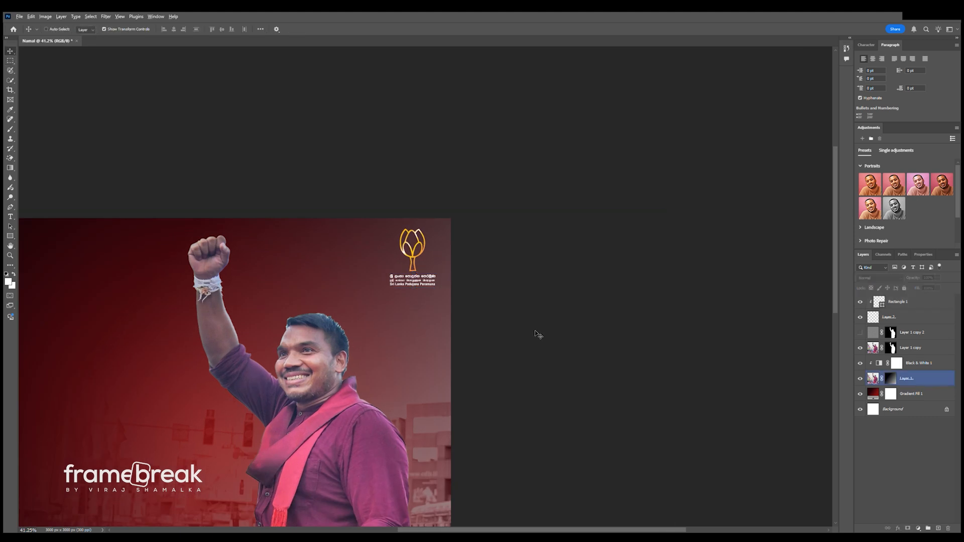
scroll(533, 333, down, 2)
ctrl+click(532, 334)
scroll(481, 301, up, 2)
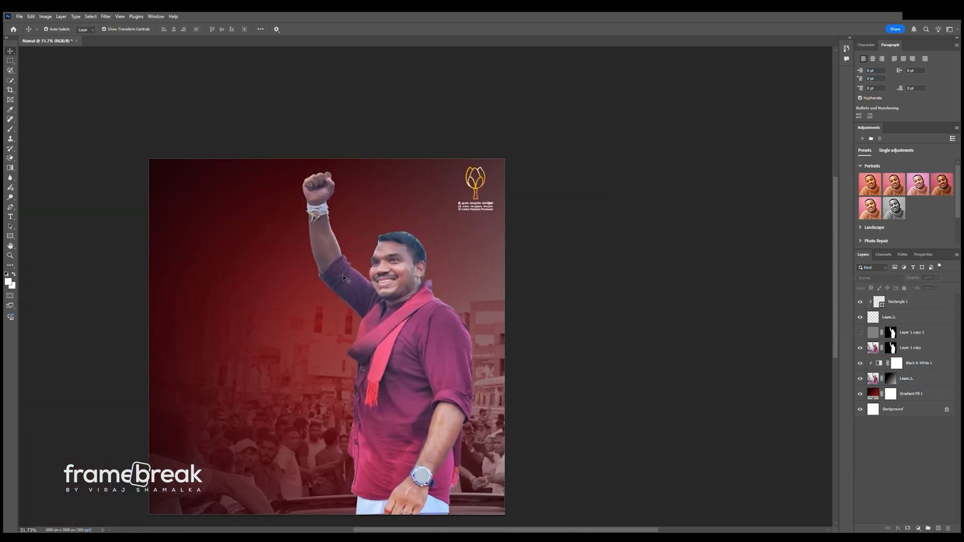
drag(481, 301, 502, 266)
scroll(581, 334, down, 1)
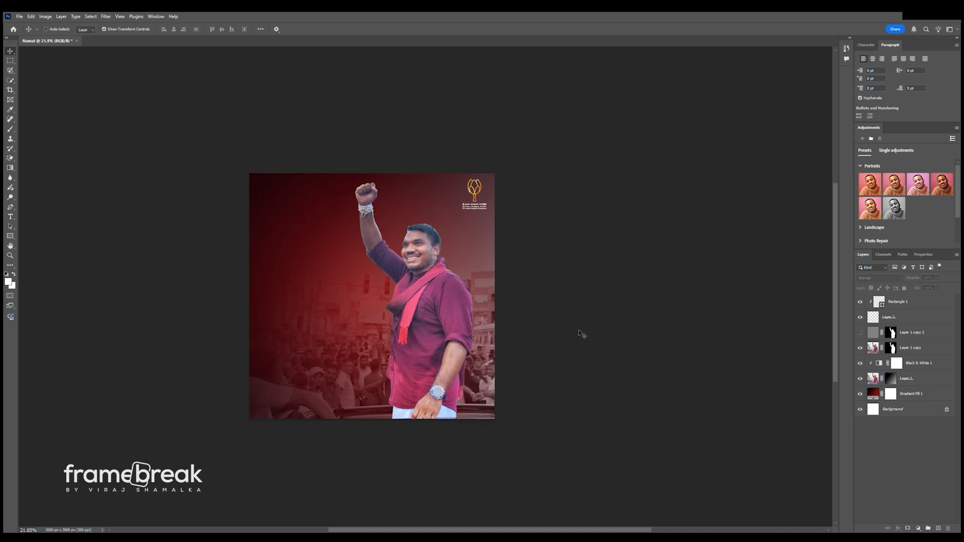
Try to erase the pale remnants at the hanging scarf fringe on the cut-out's layer mask, then undo the strokes.
scroll(609, 405, up, 4)
scroll(527, 423, up, 8)
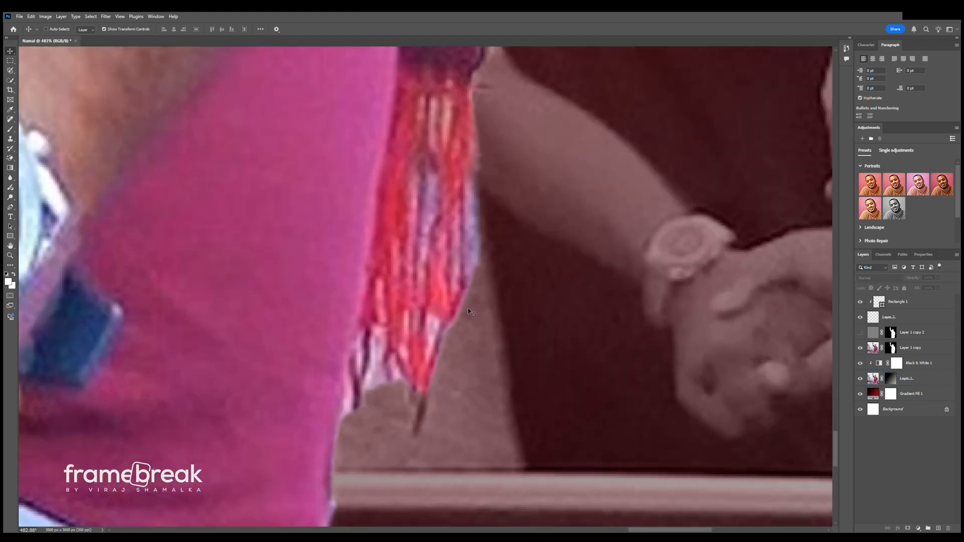
click(909, 348)
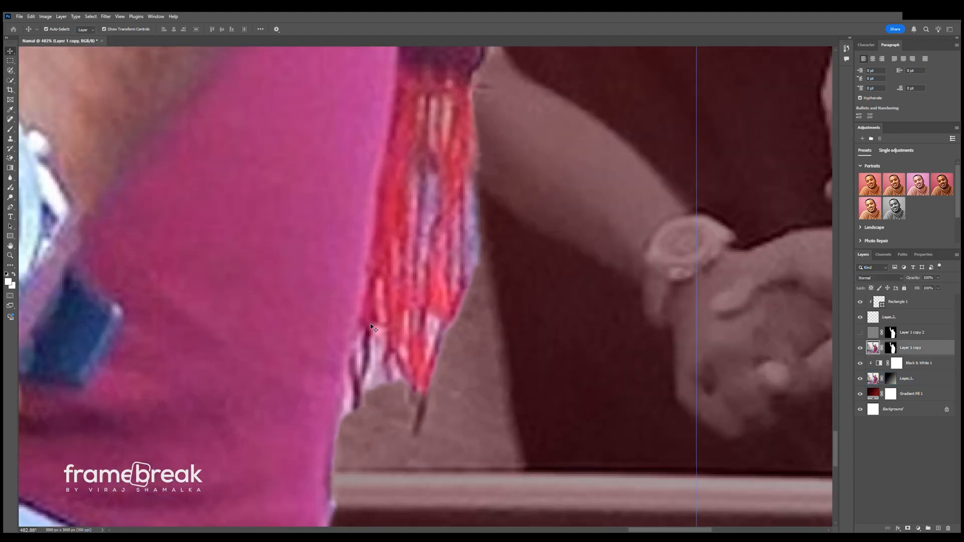
click(890, 347)
scroll(400, 334, up, 2)
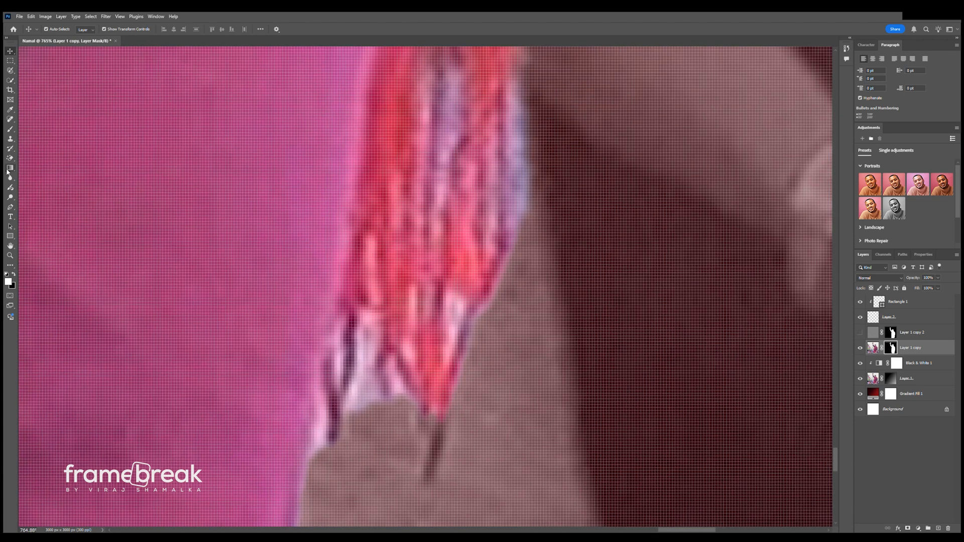
click(9, 157)
key(shift+e)
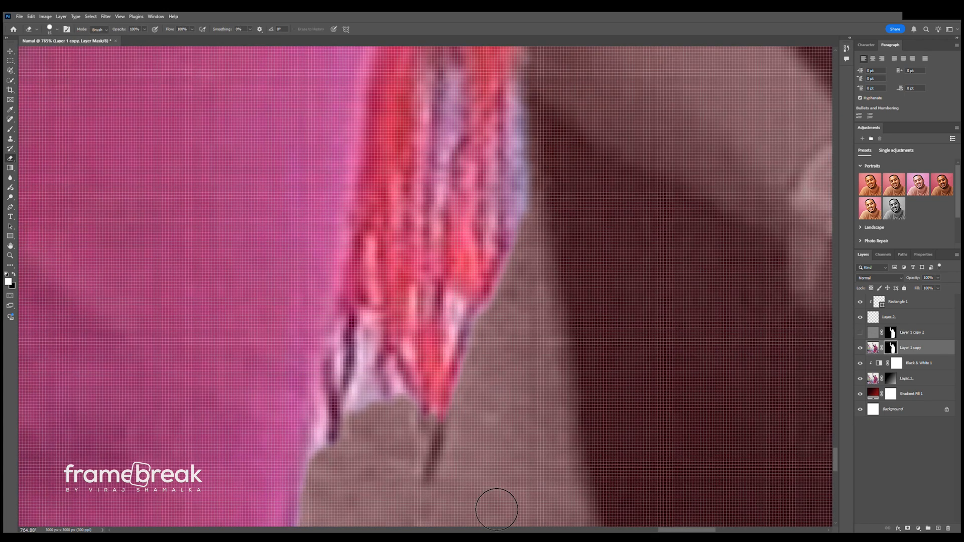
mouse_move(387, 390)
mouse_down()
mouse_move(386, 422)
mouse_move(397, 404)
mouse_move(456, 389)
mouse_move(448, 471)
mouse_move(495, 316)
mouse_move(538, 269)
mouse_move(551, 228)
mouse_move(550, 136)
mouse_move(555, 254)
mouse_move(523, 302)
mouse_move(479, 271)
mouse_up()
key(ctrl+z)
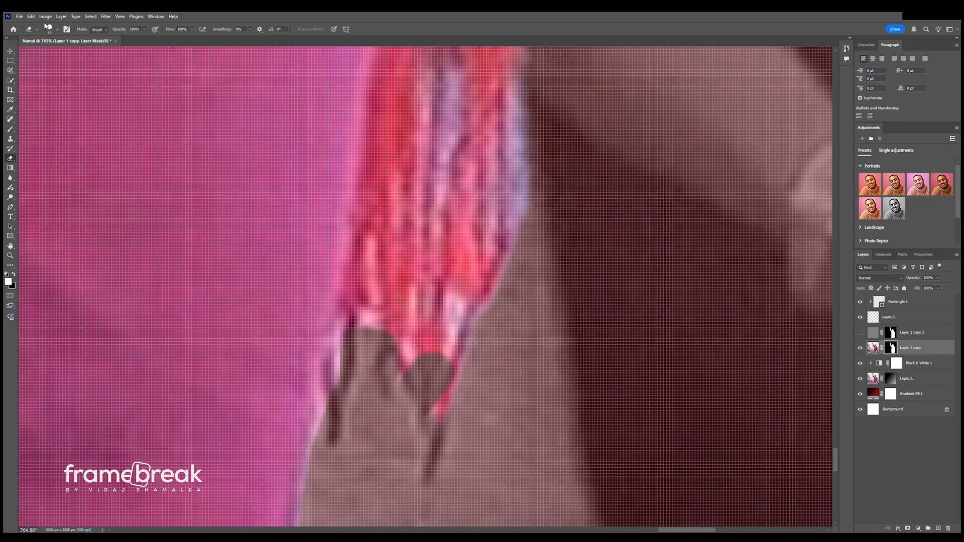
key(ctrl+z)
Erase the pale remnants around the hanging scarf fringe on the cut-out layer using reduced eraser opacity and flow.
scroll(399, 359, down, 4)
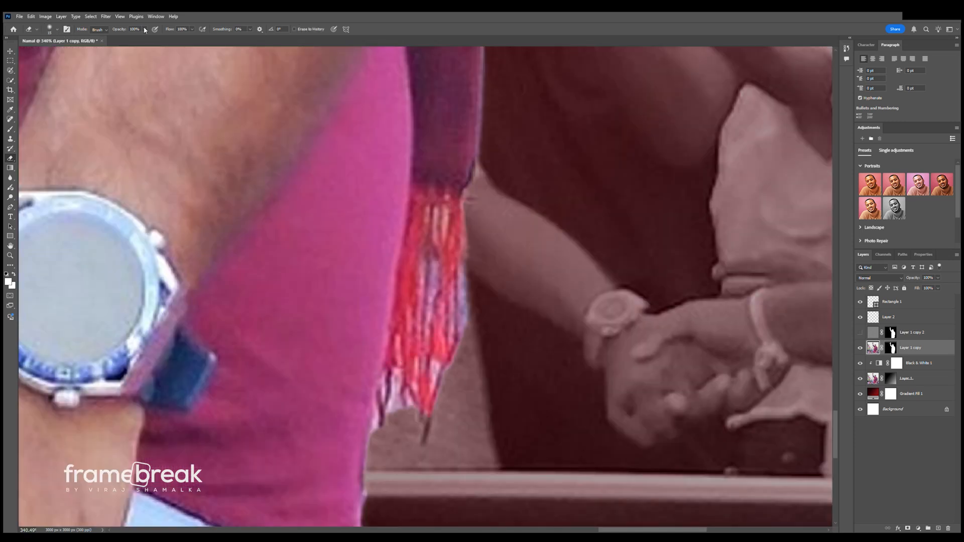
key(ctrl+z)
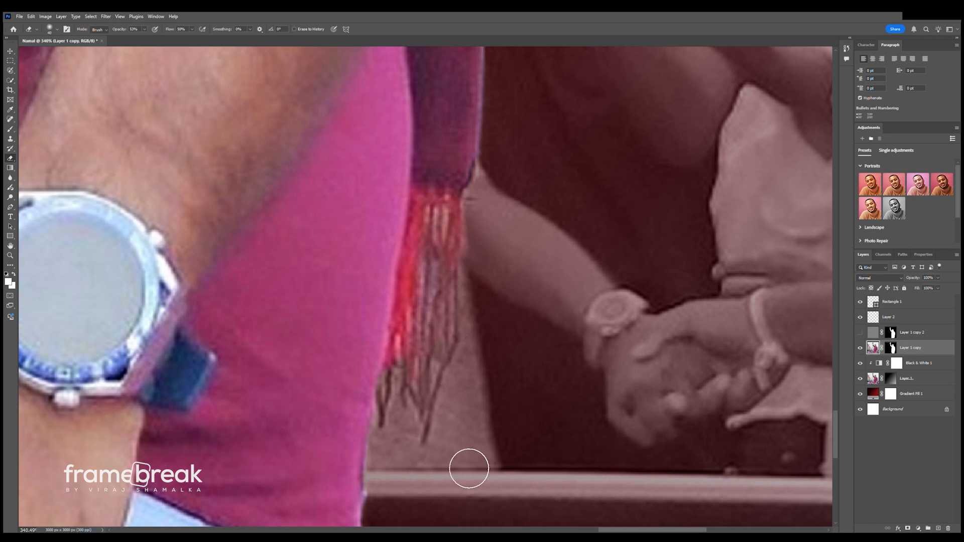
scroll(469, 469, down, 10)
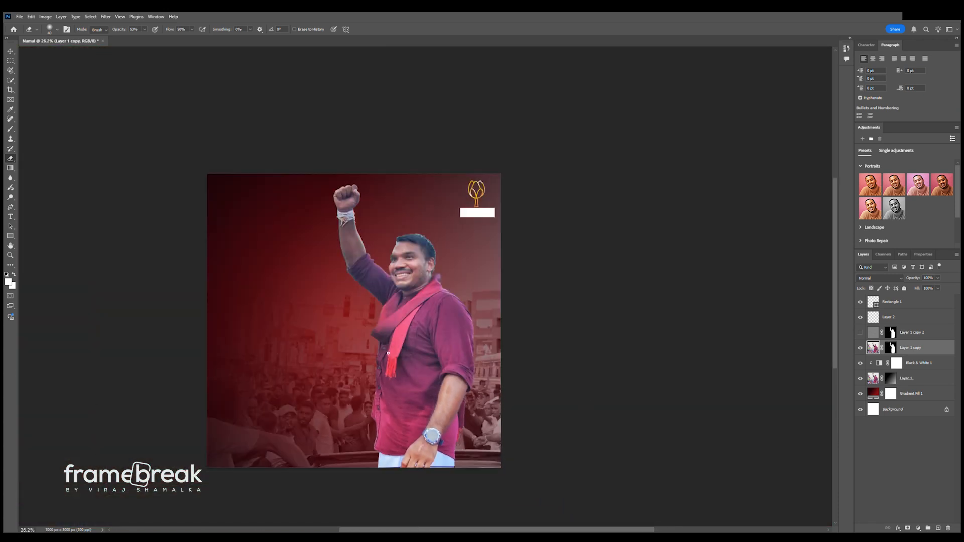
Shrink the eraser and remove the light outline from the hair behind the ear, the neck and the raised scarf collar.
scroll(405, 373, up, 10)
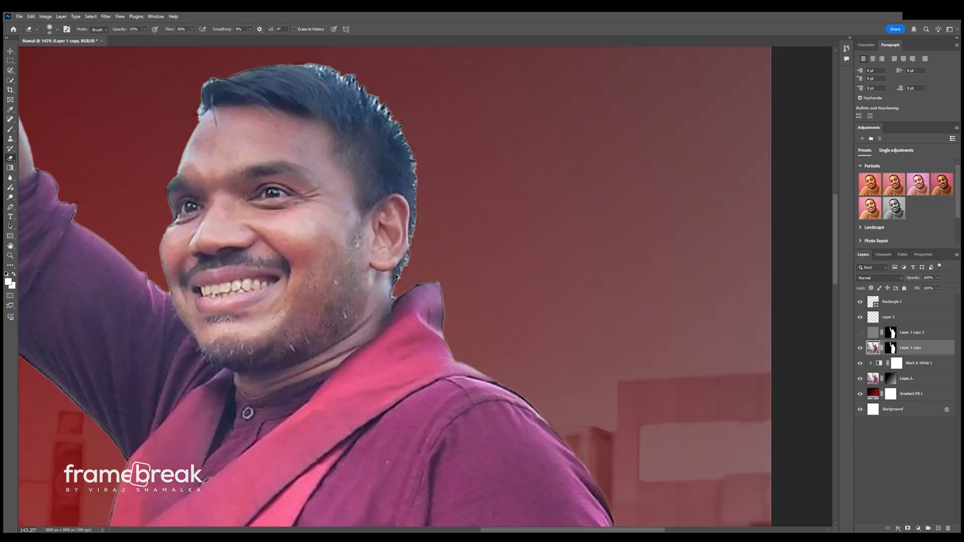
scroll(408, 271, up, 5)
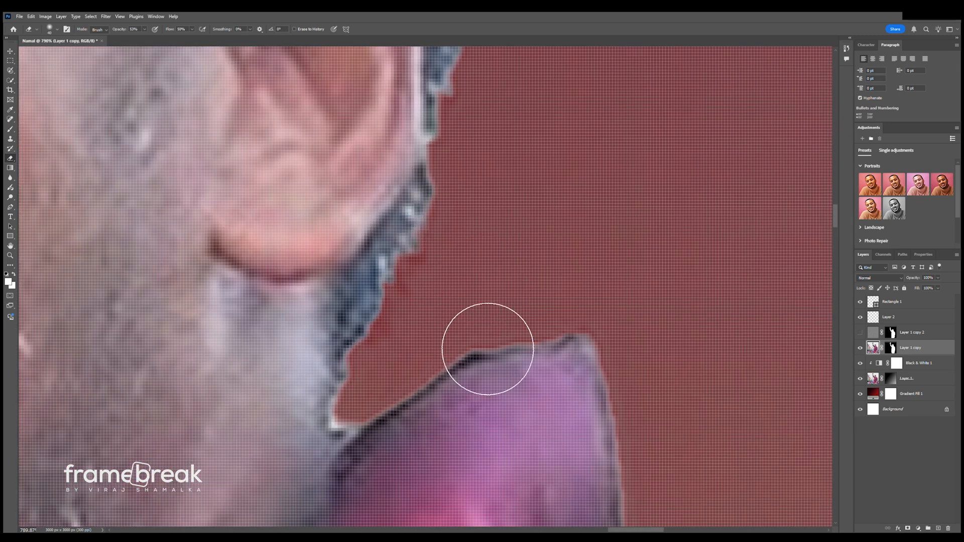
key(bracketleft)
key(bracketleft)
key(bracketleft)
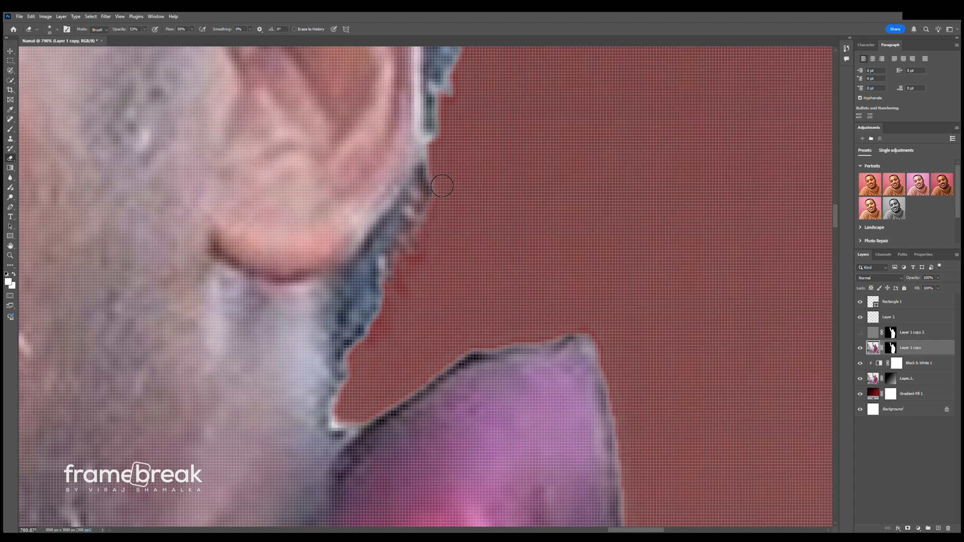
drag(430, 234, 395, 260)
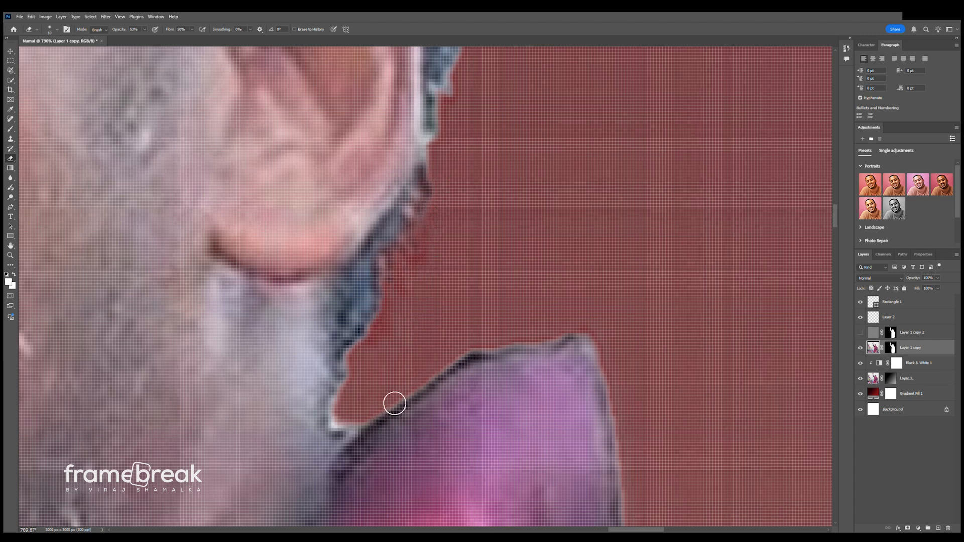
mouse_move(357, 413)
mouse_down()
mouse_move(385, 438)
mouse_move(350, 440)
mouse_move(363, 362)
mouse_move(459, 431)
mouse_up()
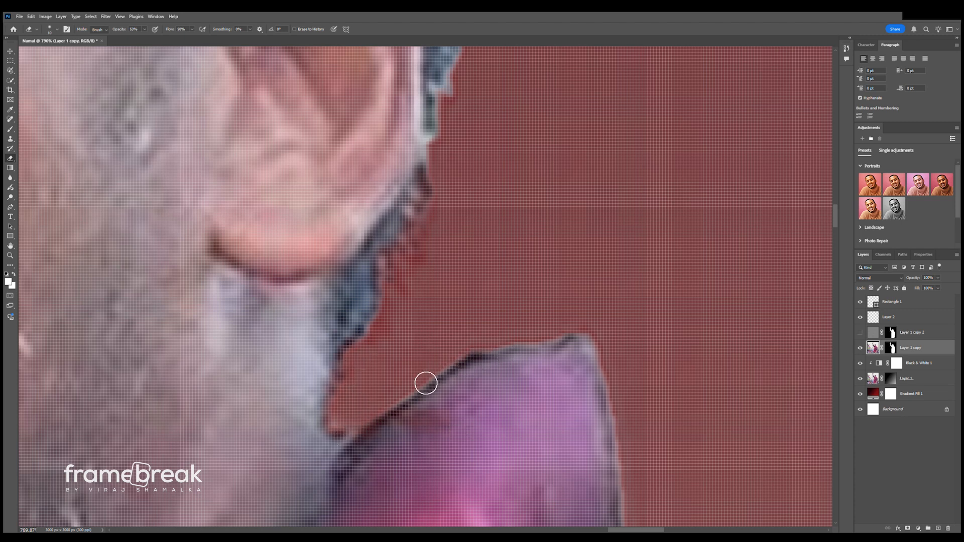
mouse_move(512, 358)
mouse_down()
mouse_move(585, 347)
mouse_move(597, 334)
mouse_move(632, 489)
mouse_up()
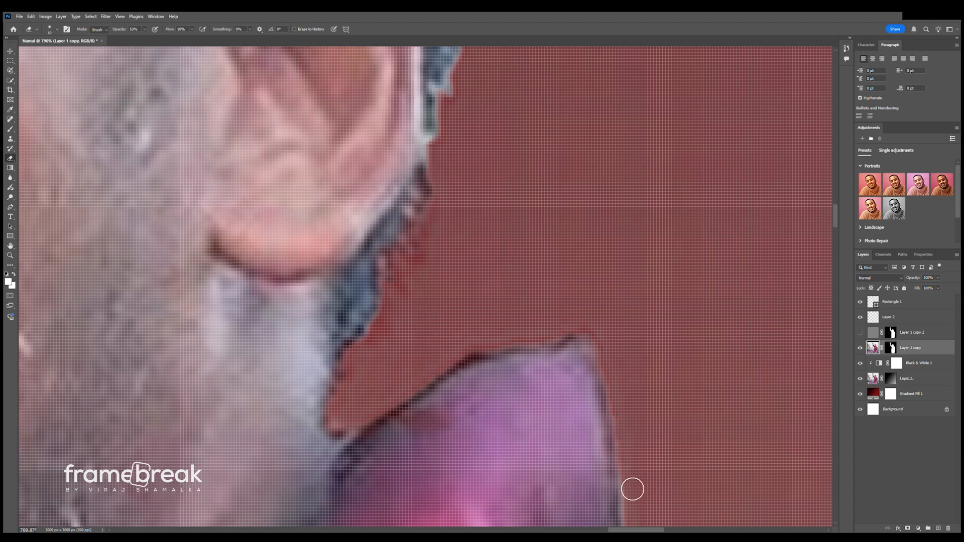
Erase the remaining light outline along the scarf collar's outer edge down to the shoulder.
scroll(636, 481, down, 5)
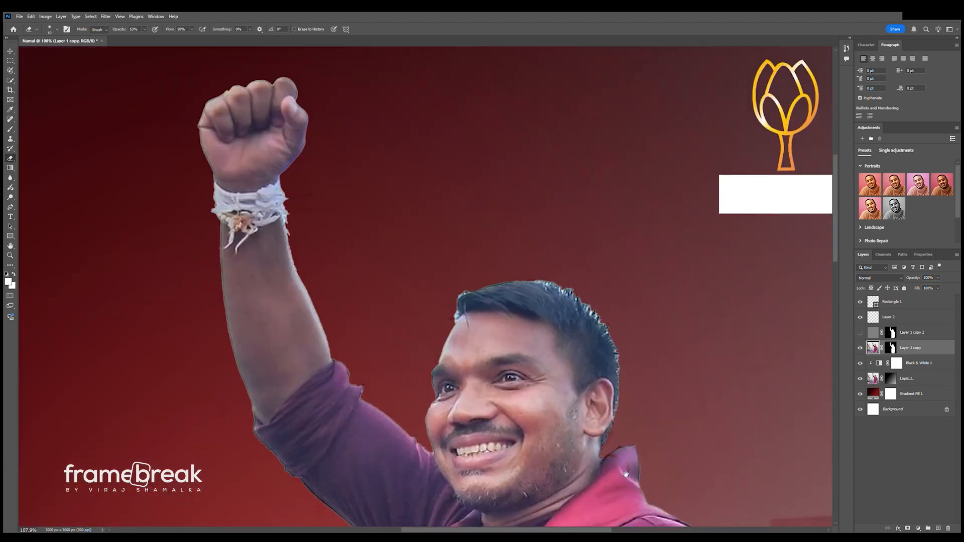
scroll(433, 317, up, 3)
scroll(417, 314, up, 4)
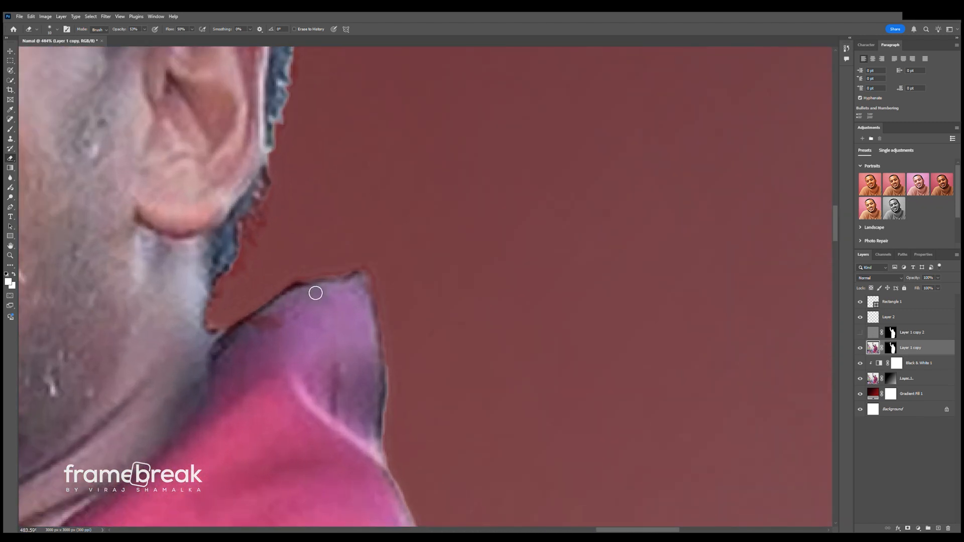
drag(382, 324, 394, 410)
drag(395, 472, 389, 424)
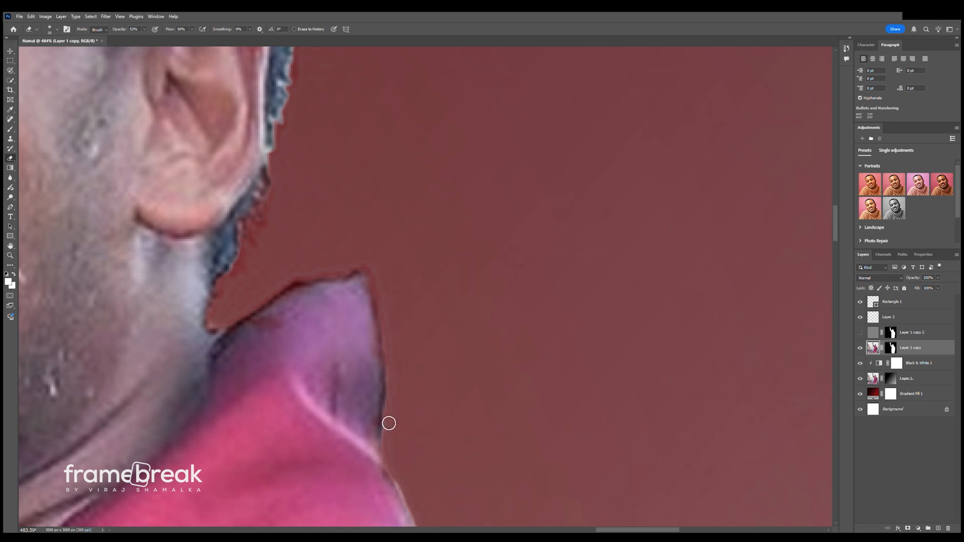
drag(387, 473, 332, 244)
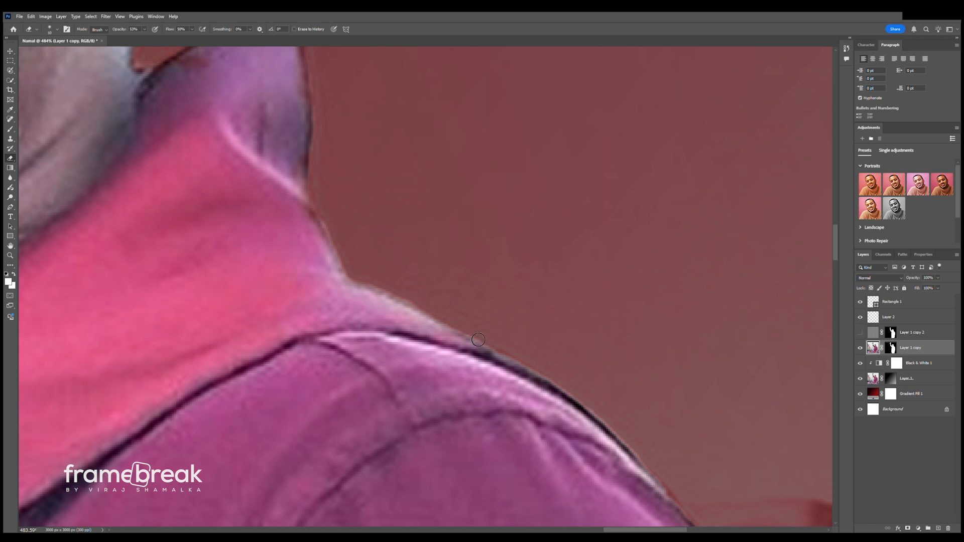
scroll(536, 357, down, 10)
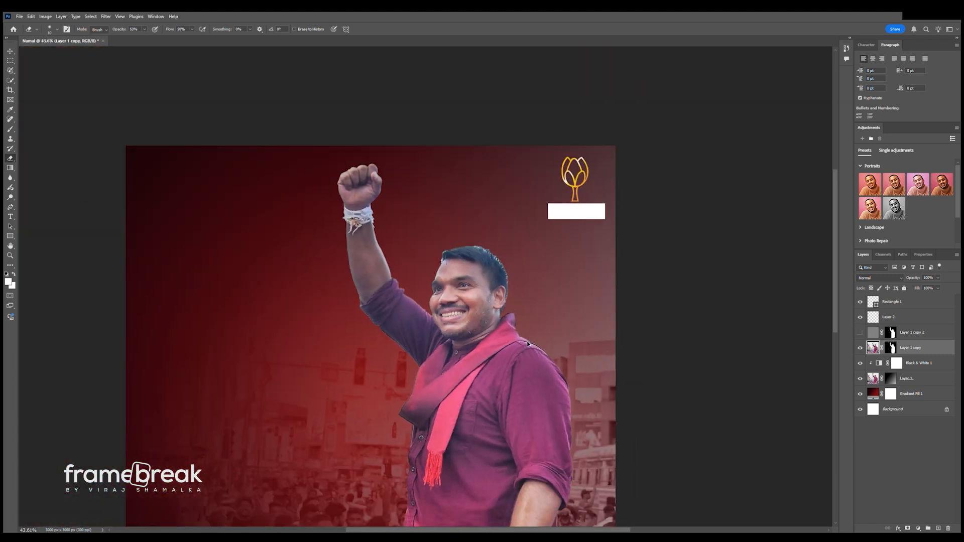
Erase the pale fringe along the top and back of the hair on the cut-out layer.
scroll(448, 314, up, 4)
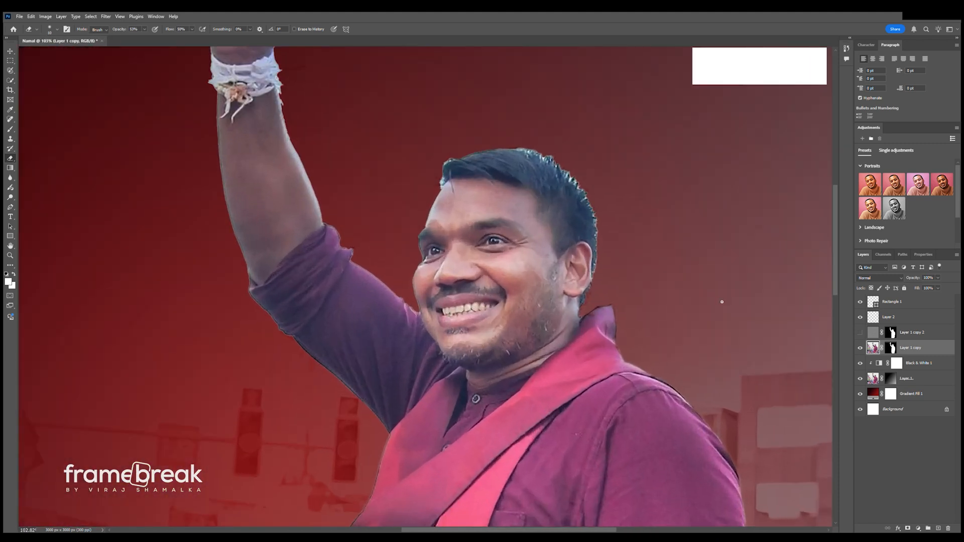
scroll(625, 305, up, 5)
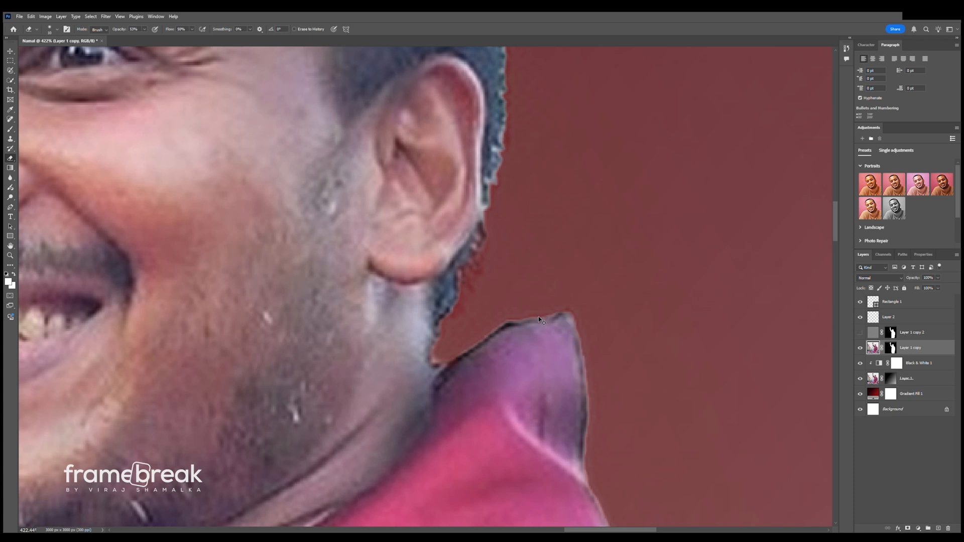
scroll(538, 316, down, 10)
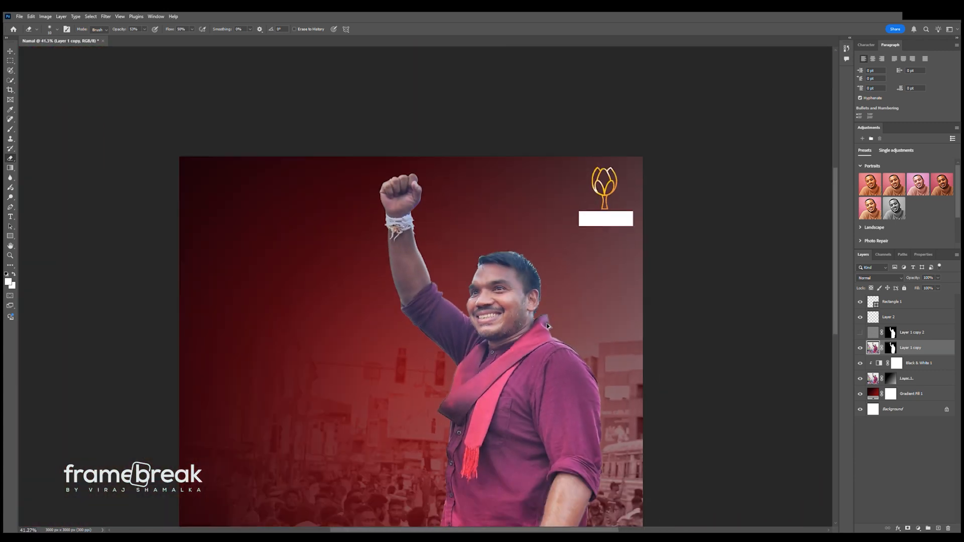
scroll(539, 210, up, 12)
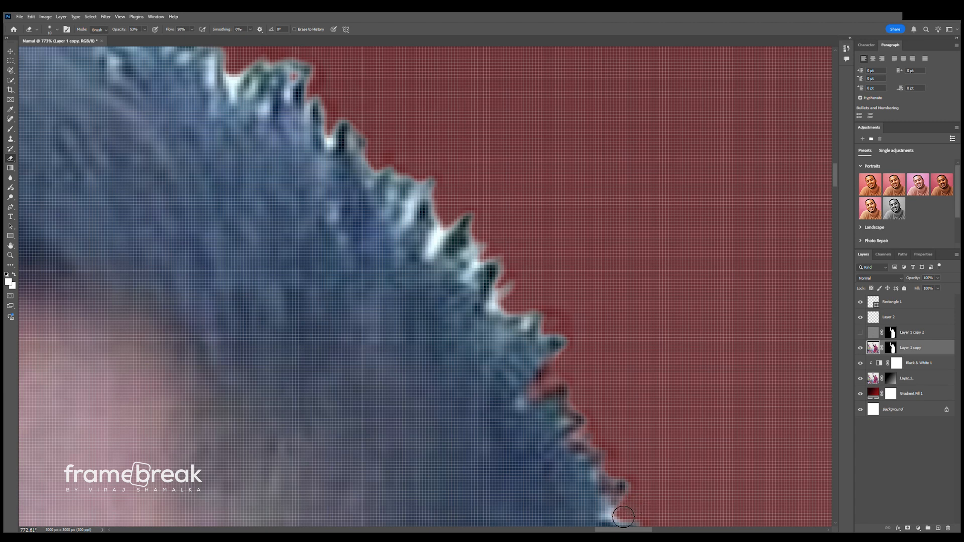
mouse_move(454, 238)
mouse_down()
mouse_move(448, 256)
mouse_move(460, 235)
mouse_move(490, 222)
mouse_move(505, 243)
mouse_move(484, 258)
mouse_move(474, 297)
mouse_move(504, 289)
mouse_move(512, 317)
mouse_move(500, 279)
mouse_move(489, 284)
mouse_move(471, 276)
mouse_up()
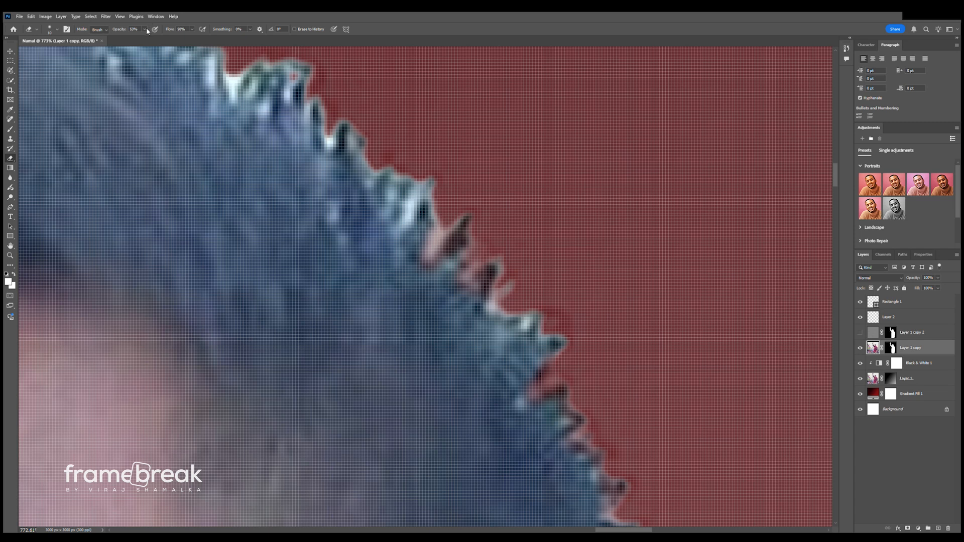
scroll(440, 155, down, 10)
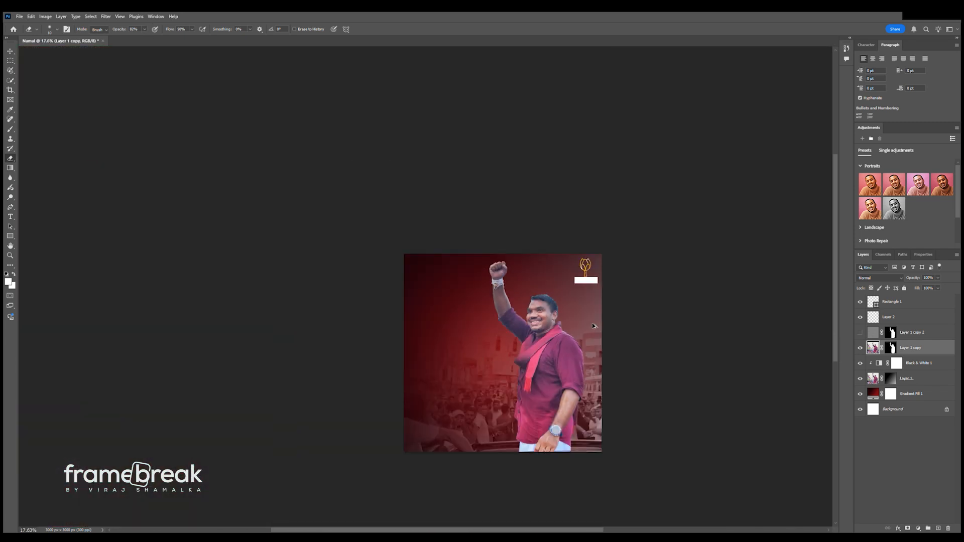
scroll(592, 323, up, 10)
mouse_move(436, 194)
mouse_down()
mouse_move(307, 155)
mouse_move(119, 157)
mouse_move(725, 437)
mouse_up()
scroll(560, 312, down, 5)
scroll(560, 313, down, 8)
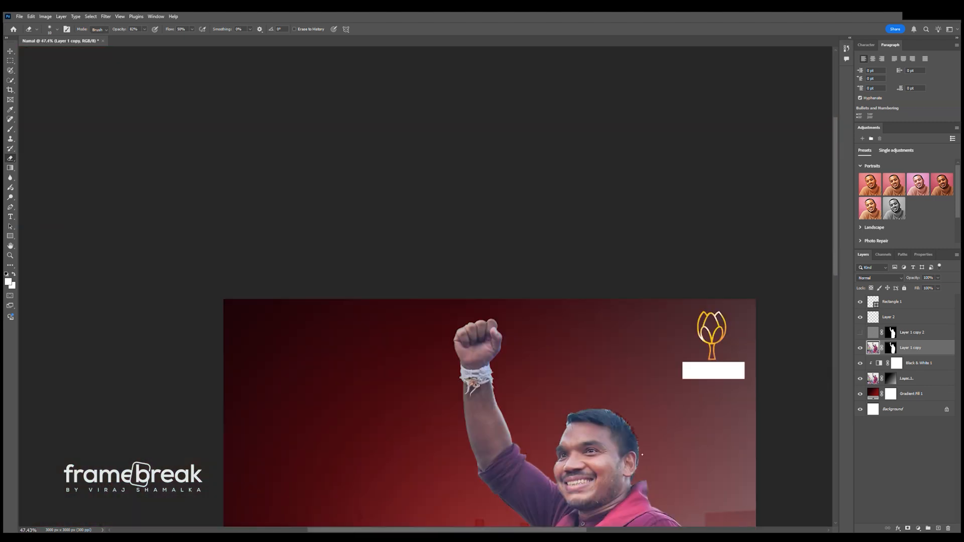
Reduce the fill of the crowd photo layer, Layer 1, to 70%.
click(873, 378)
click(860, 378)
scroll(654, 318, down, 2)
click(860, 378)
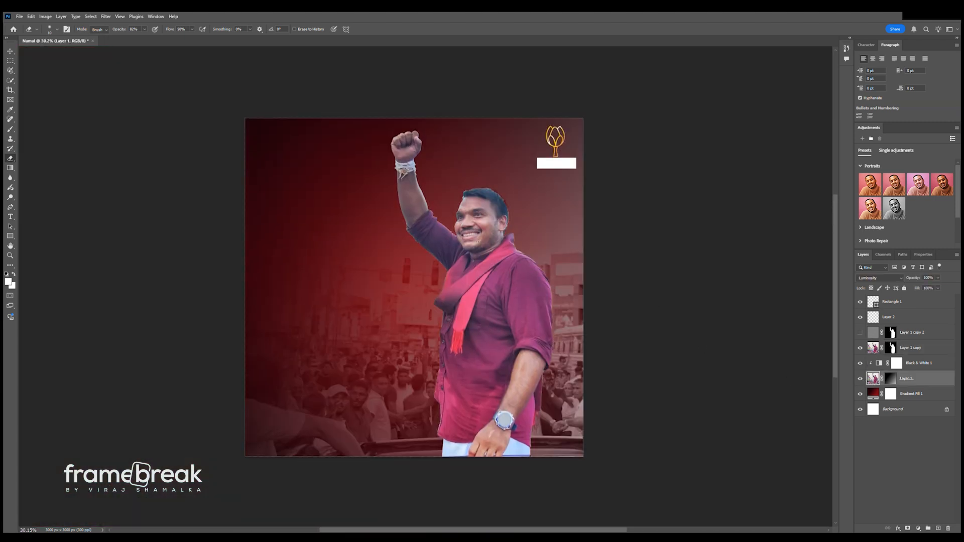
key(v)
click(688, 243)
key(alt+[)
key(alt+[)
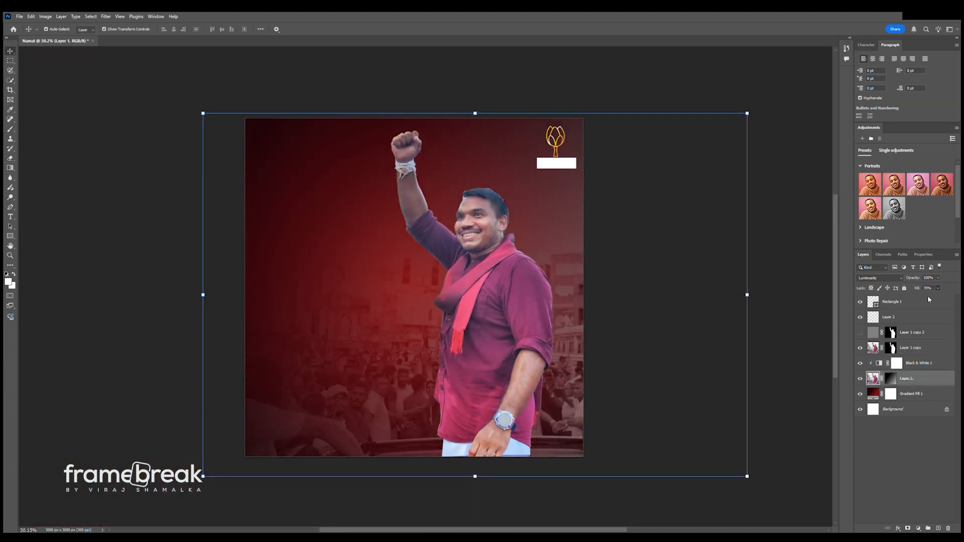
Soften the outer edge of the cut-out's hair with the Blur tool.
scroll(142, 173, up, 6)
scroll(458, 192, up, 4)
key(r)
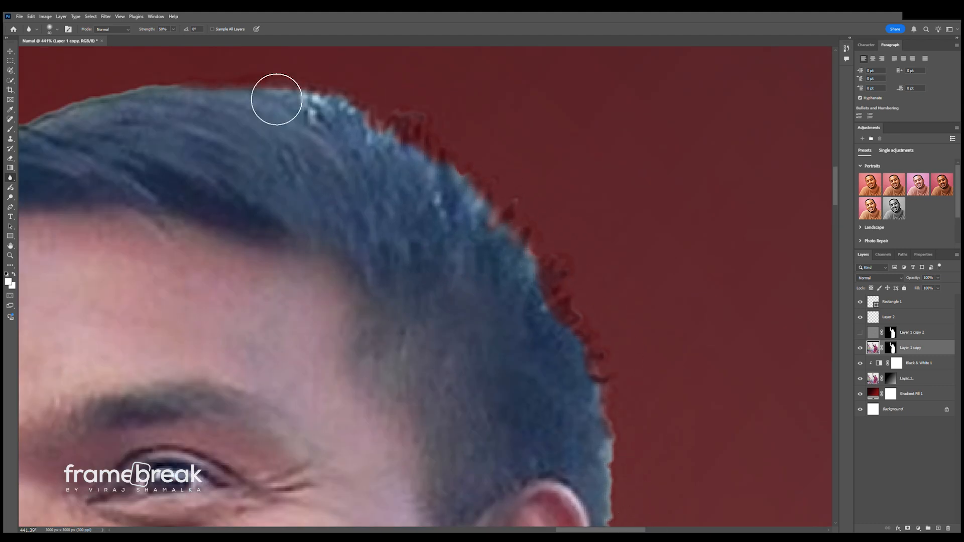
scroll(468, 307, down, 4)
scroll(364, 440, down, 9)
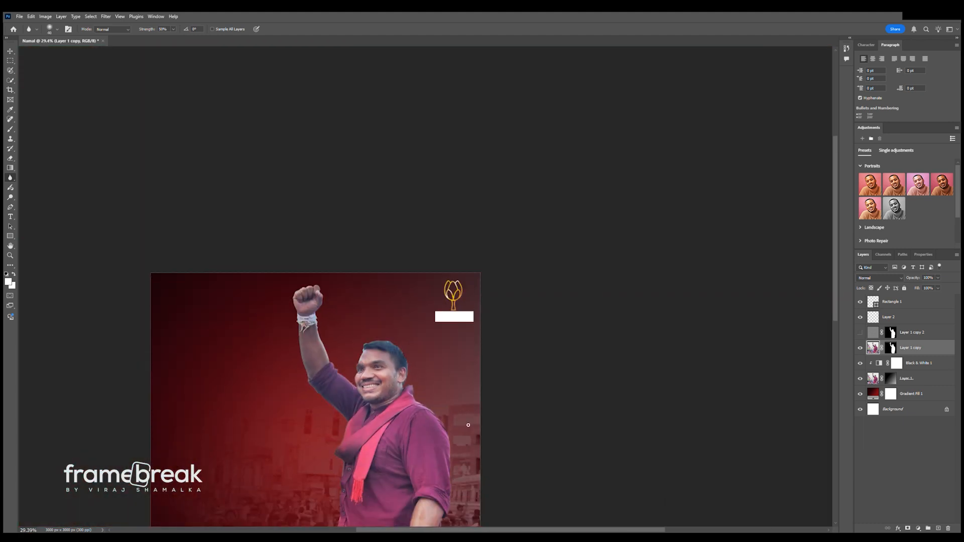
key(v)
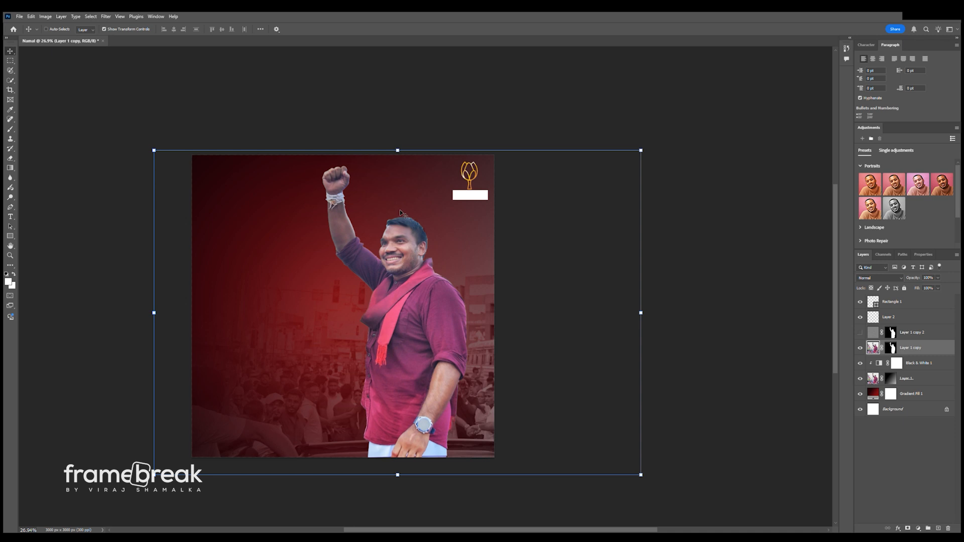
Trim the jagged fringe from the top and back of the hair on the cut-out's layer mask.
scroll(402, 213, up, 9)
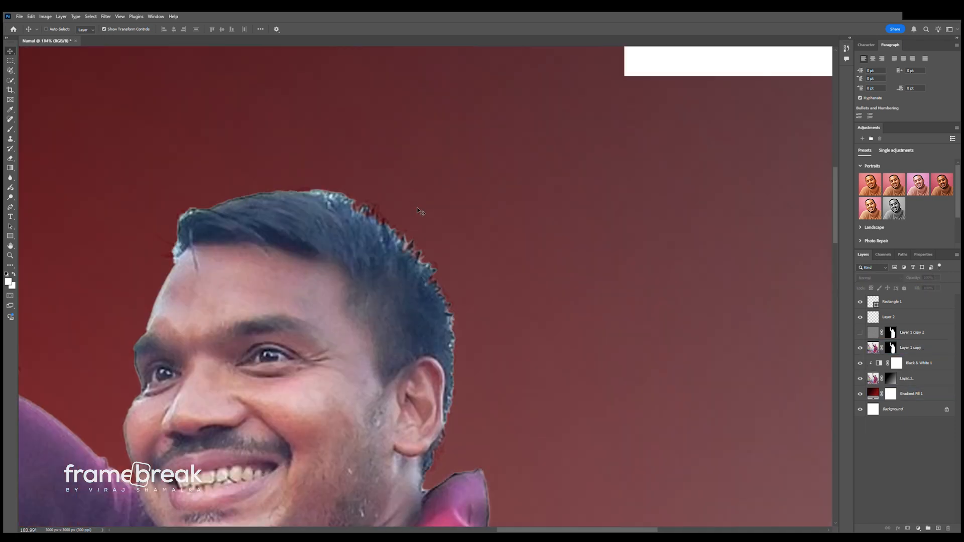
click(894, 351)
key(e)
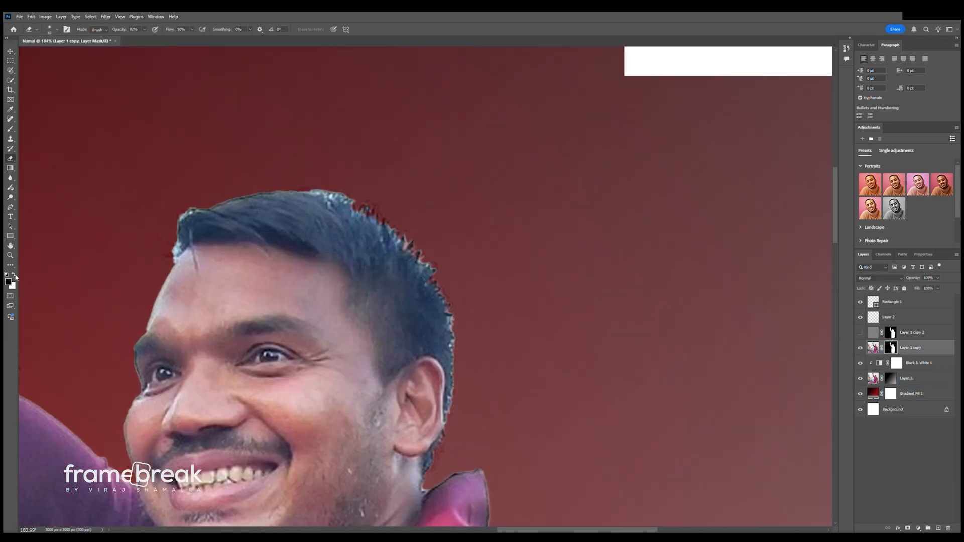
mouse_move(450, 307)
mouse_down()
mouse_move(375, 221)
mouse_move(271, 187)
mouse_up()
scroll(297, 280, down, 9)
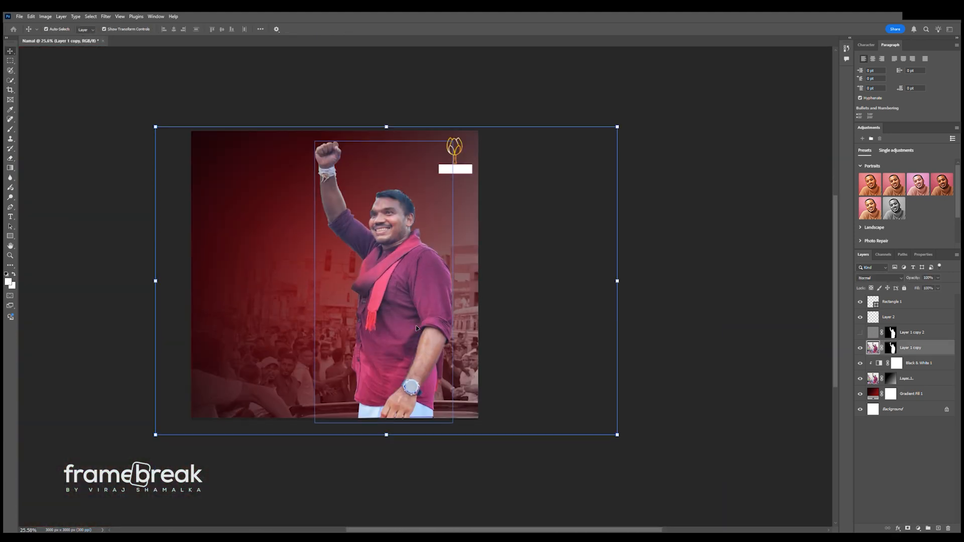
Place the cut-out layer above Layer 1 copy 2 and clip the Black & White adjustment to Layer 1.
key(Delete)
key(ctrl+v)
key(ctrl+z)
key(ctrl+z)
drag(929, 370, 911, 327)
click(910, 364)
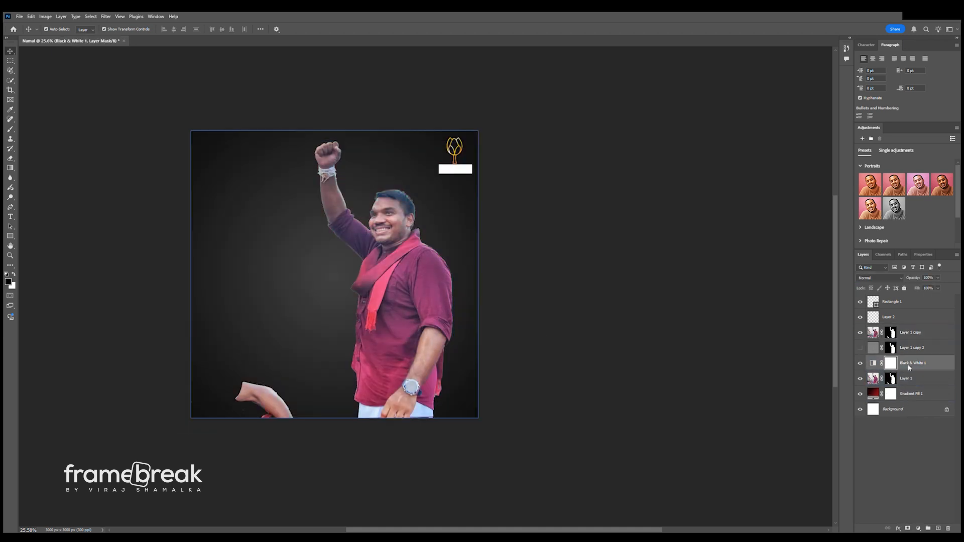
alt+click(910, 370)
Apply a diagonal gradient to Layer 1's mask so the crowd photo fades out toward the poster's lower left.
click(890, 378)
key(g)
drag(310, 455, 425, 188)
drag(297, 416, 518, 172)
Erase the stray arm at the poster's lower left on the cut-out's layer mask, raising the eraser opacity and flow to 100%.
key(v)
click(272, 400)
key(ctrl+backslash)
click(11, 159)
drag(251, 396, 315, 493)
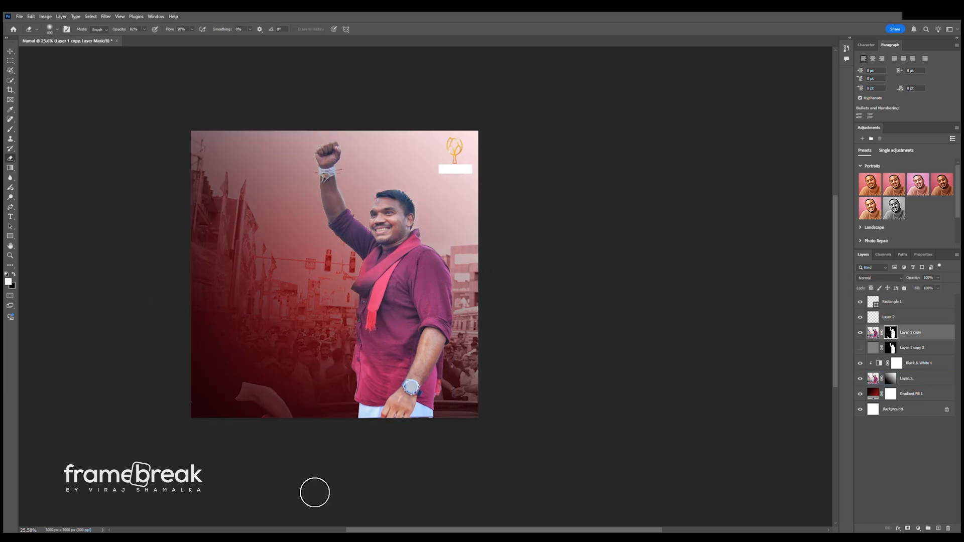
drag(239, 395, 108, 347)
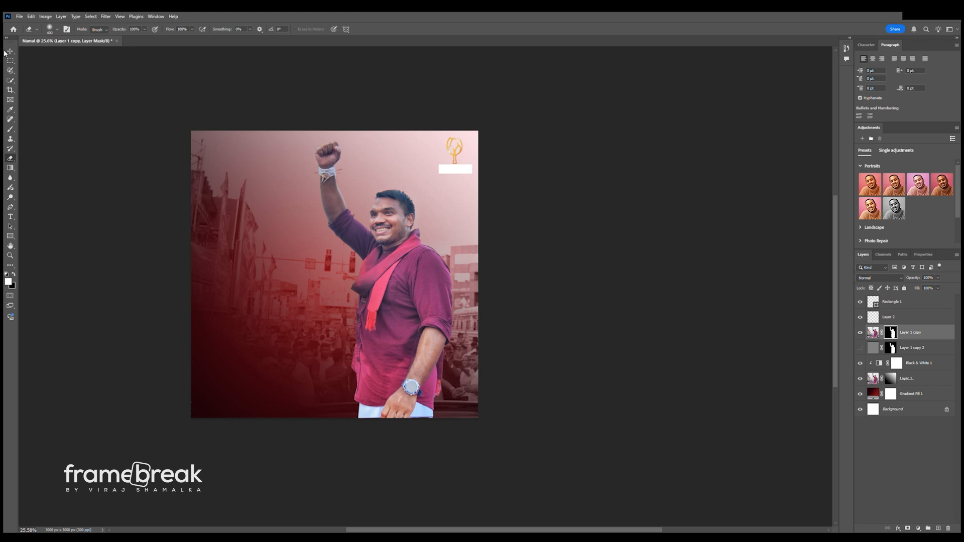
Hide the white rectangle covering the text beneath the party logo.
key(v)
key(ctrl+plus)
click(486, 157)
key(ctrl+comma)
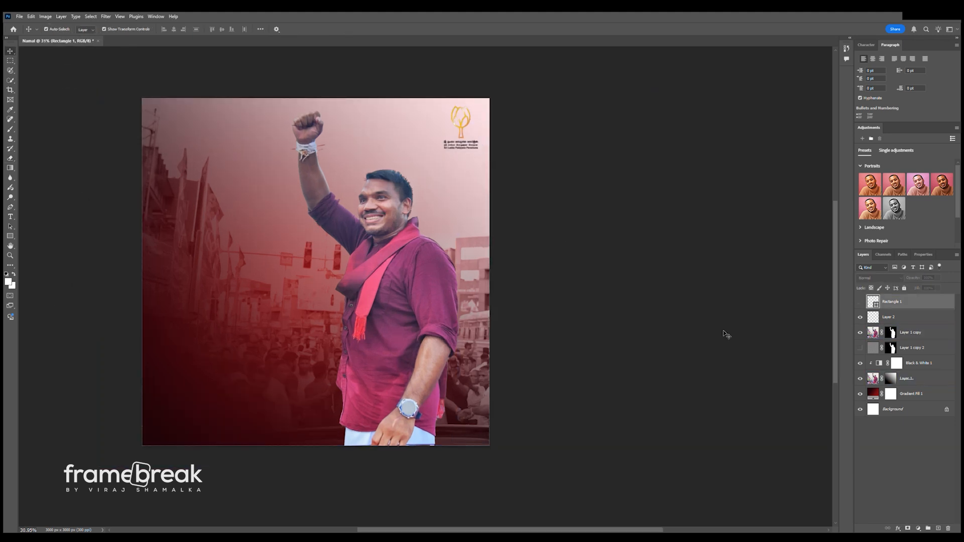
click(609, 226)
Soften the gradient on the crowd photo's mask so the photo fades more evenly across the poster.
scroll(571, 294, down, 3)
scroll(301, 211, up, 2)
click(141, 172)
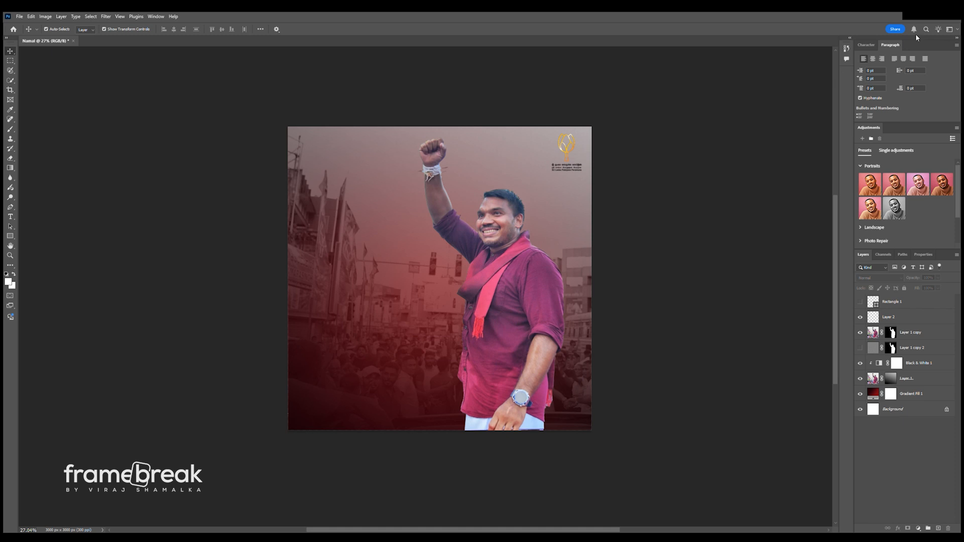
Paste the orange glow image behind the cut-out figure and set its blend mode to Screen.
click(906, 378)
key(ctrl+v)
key(ctrl+t)
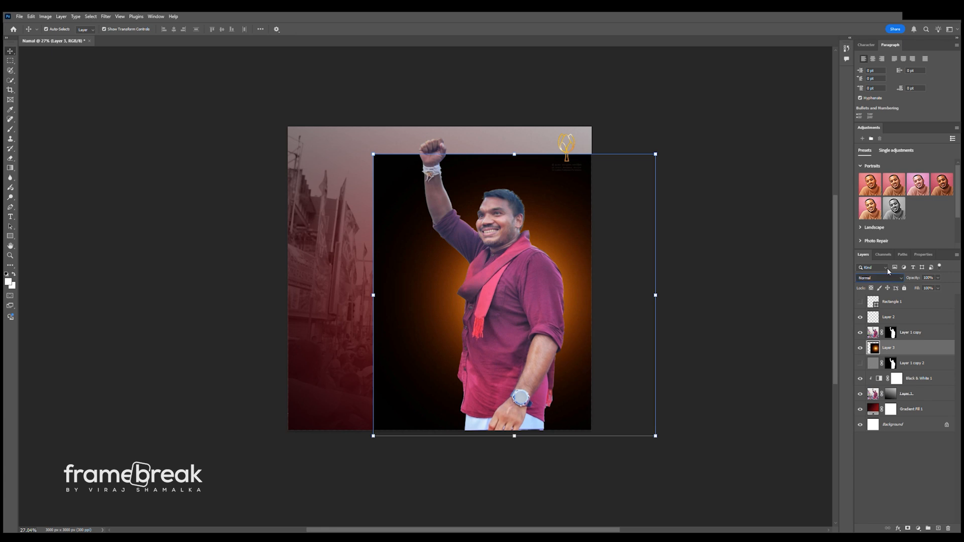
key(shift+plus)
key(shift+plus)
key(shift+plus)
key(shift+plus)
key(shift+plus)
key(shift+plus)
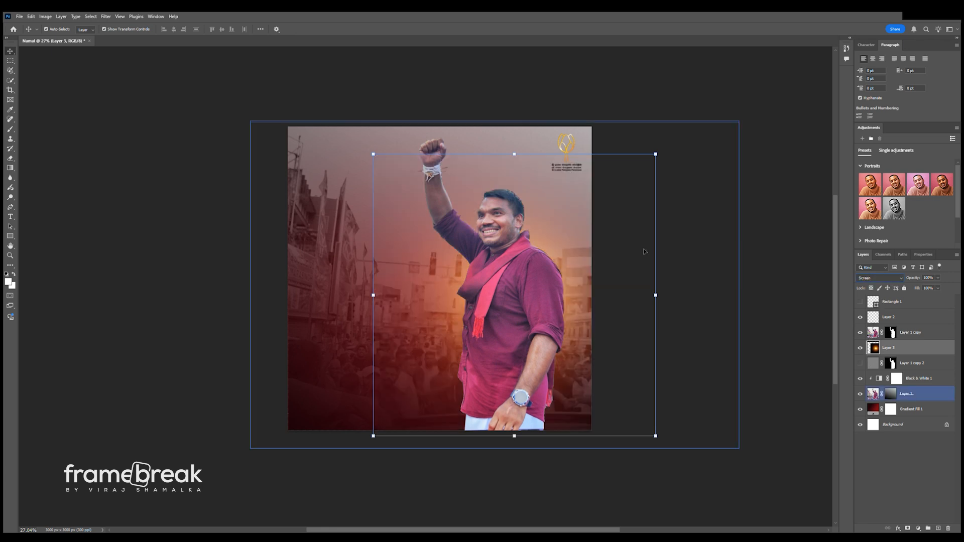
Enlarge the orange glow and position it at the poster's lower right behind the figure.
drag(658, 159, 698, 112)
drag(569, 271, 585, 322)
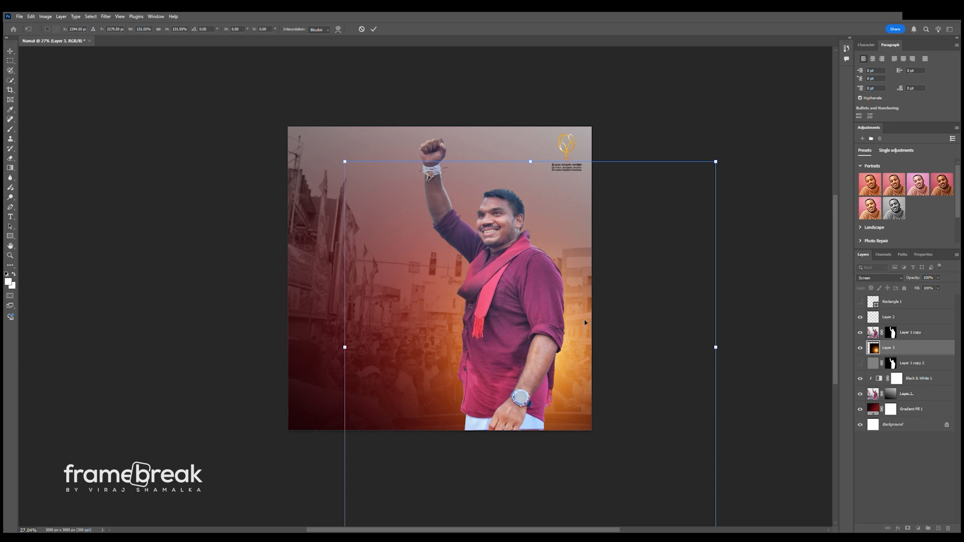
key(ctrl+minus)
key(ctrl+minus)
drag(446, 308, 437, 308)
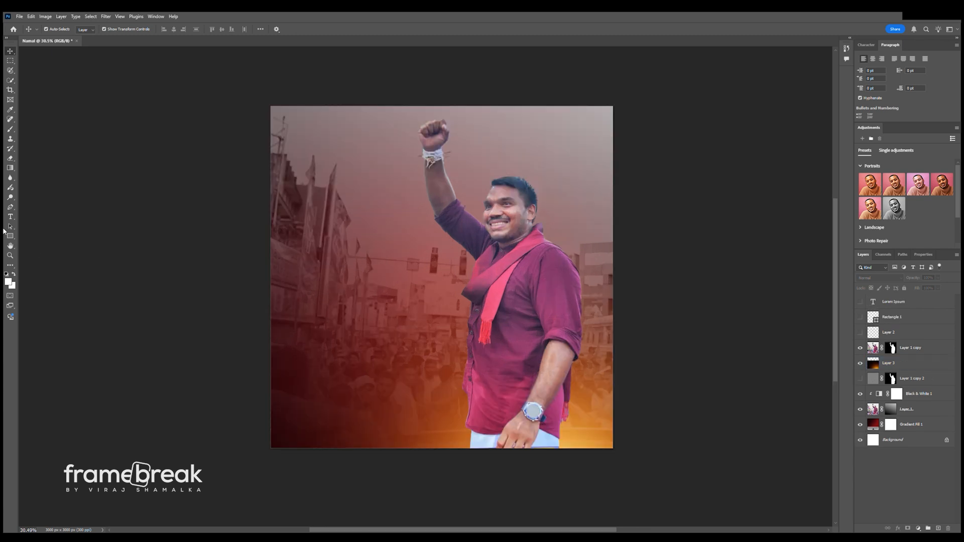
Add the Sinhala statement in a text box beside the figure, using the FMSandhyanee font.
click(10, 217)
drag(390, 294, 476, 325)
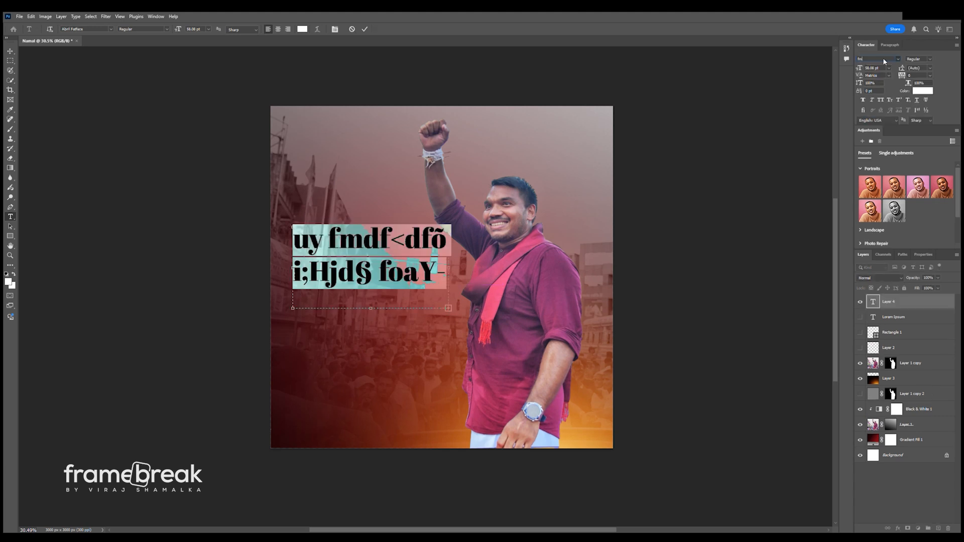
text(ndhyanee)
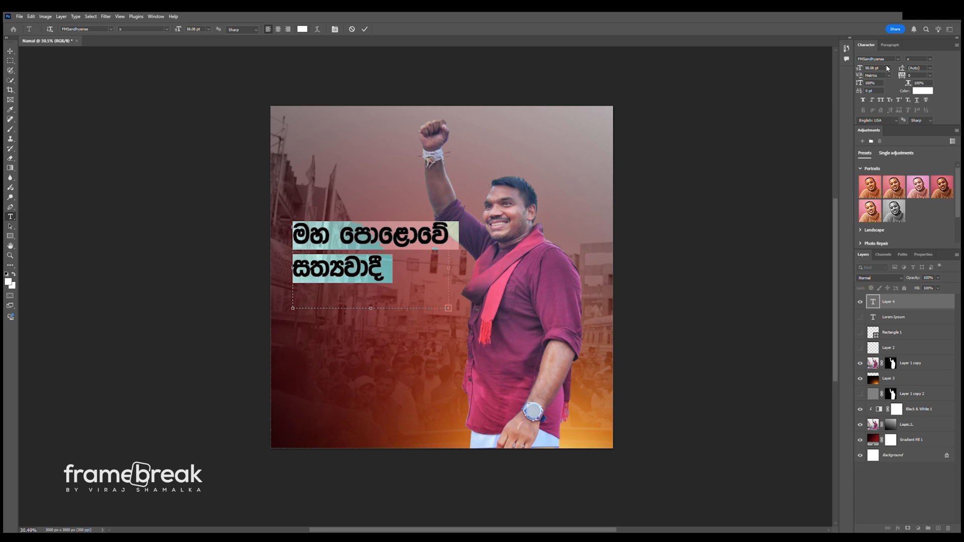
Set the Sinhala paragraph's size to 24 pt and place it on the left half of the poster.
drag(887, 68, 585, 252)
text(24)
key(Return)
key(ctrl+Return)
scroll(442, 277, up, 3)
click(412, 317)
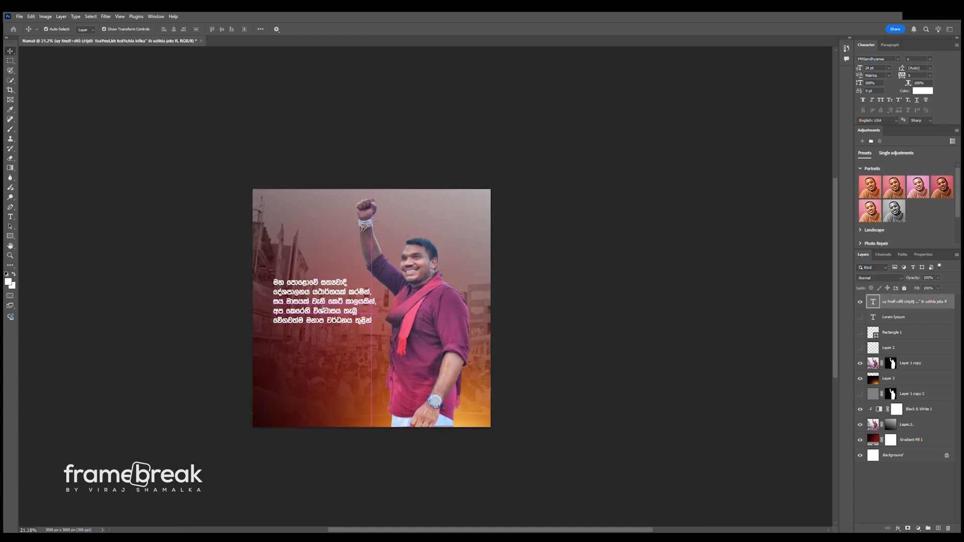
Add the line "පොදුජන අපේක්ෂාවන් ශක්තිමත් කළ ඔබ සැමට මාගේ ස්තූතිය පුද කරමි." below at 35 pt with 40 pt leading.
key(Return)
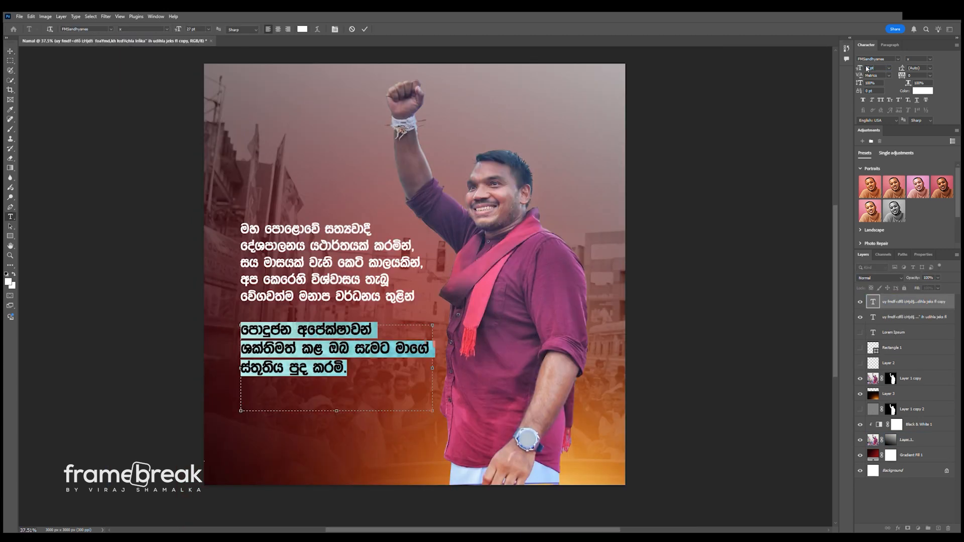
scroll(885, 66, up, 8)
key(ctrl+Return)
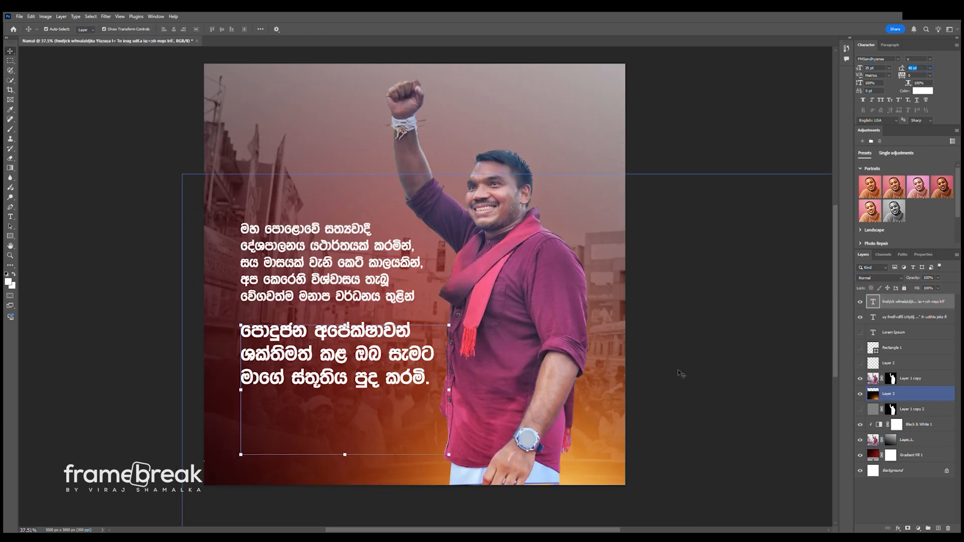
Change the upper paragraph to a thinner font at 19 pt and move it directly above the bold lines.
click(904, 317)
key(Return)
scroll(878, 65, down, 2)
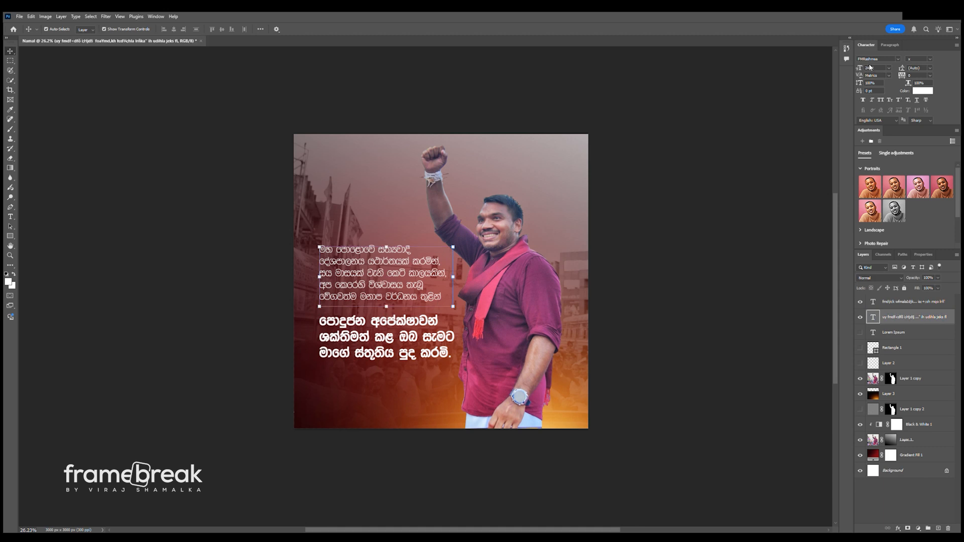
scroll(884, 68, down, 5)
click(668, 338)
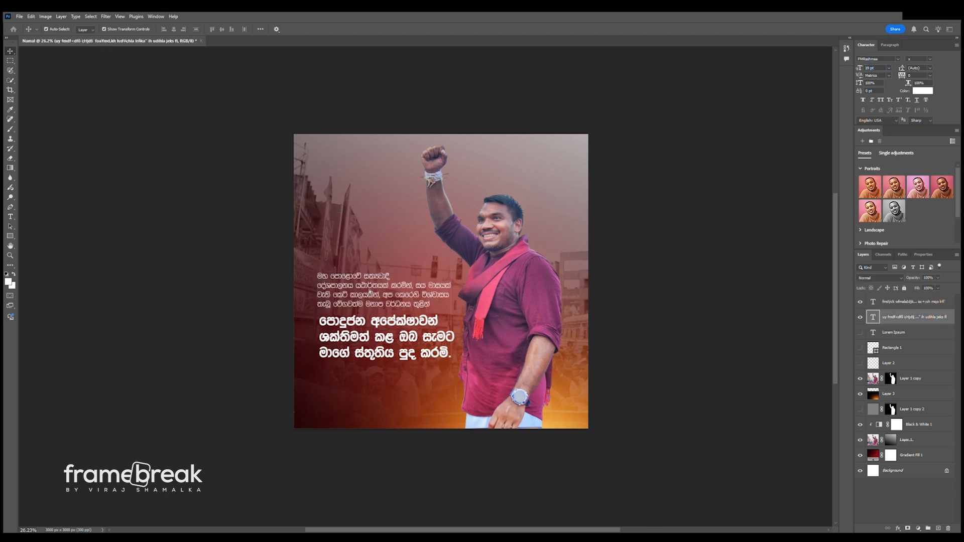
Copy the thin paragraph below the bold lines, replace its text with the closing sentence starting "අදත් හෙටත් මතුවටත්", and widen its text box.
scroll(396, 346, down, 2)
scroll(401, 356, up, 3)
drag(352, 253, 350, 359)
scroll(357, 368, down, 1)
scroll(378, 154, down, 1)
scroll(378, 153, up, 1)
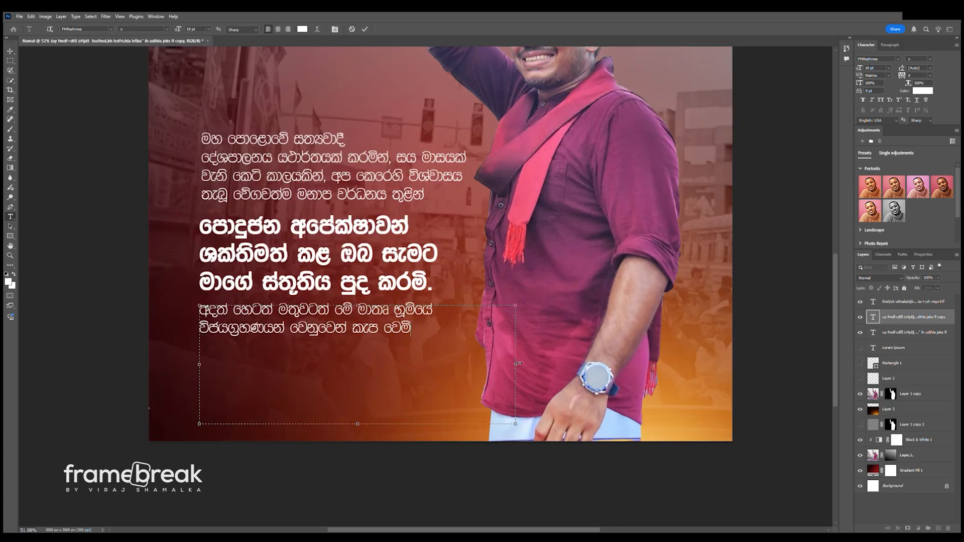
drag(518, 363, 547, 363)
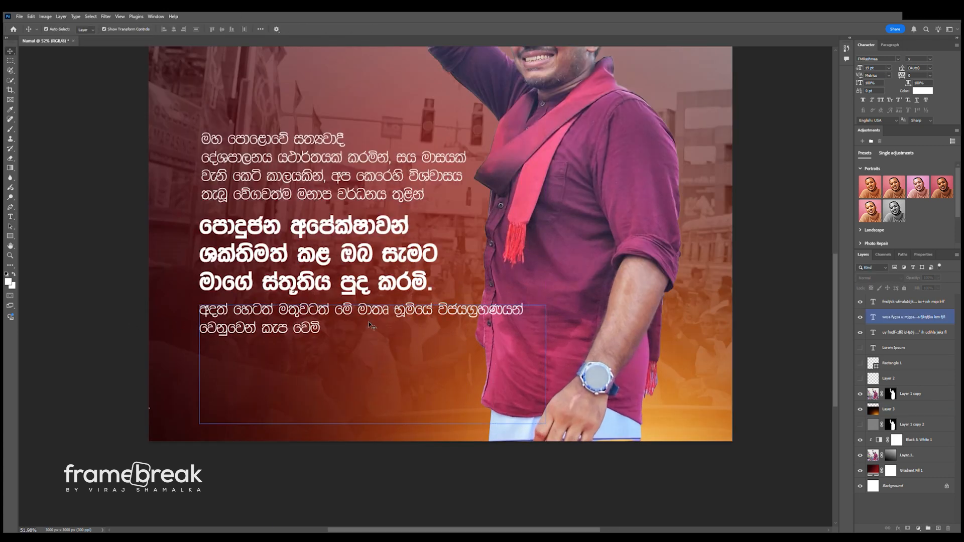
Wrap the closing sentence after "භූමියේ" and lower it to leave a gap below the bold lines.
scroll(347, 321, down, 4)
key(ctrl+a)
key(Escape)
key(v)
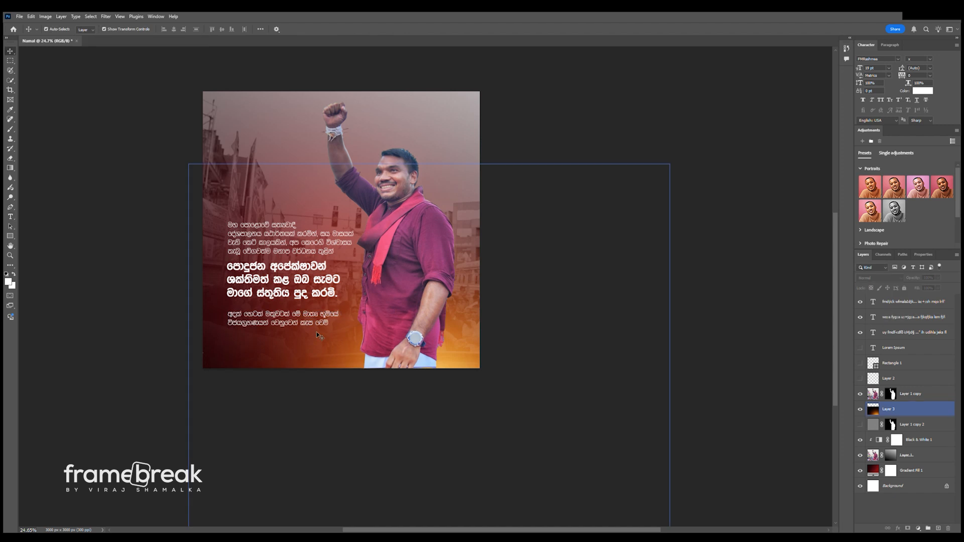
Move the orange glow to the poster's upper right corner behind the raised fist and head.
scroll(426, 286, down, 2)
click(476, 305)
drag(475, 304, 451, 176)
key(ctrl+t)
key(Return)
scroll(419, 259, up, 3)
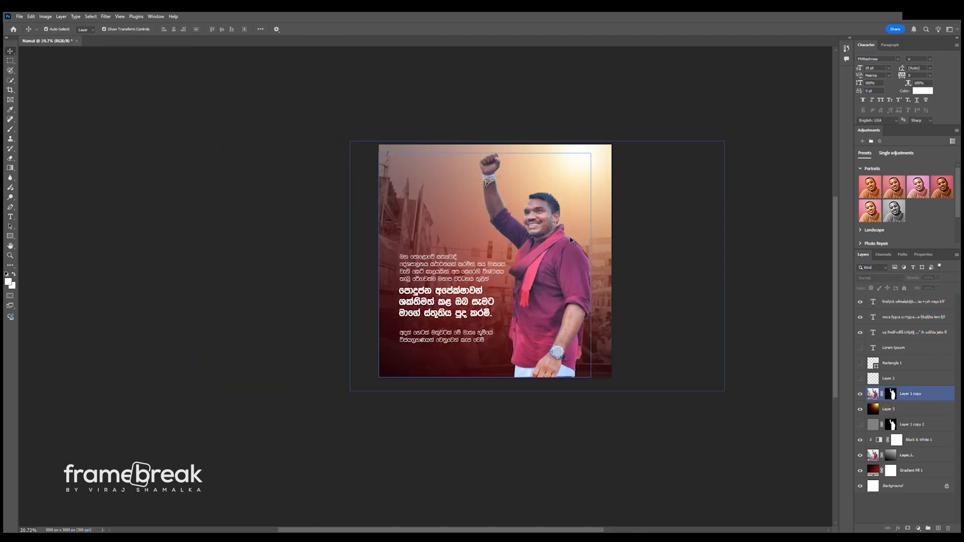
Redraw the linear gradient on the crowd photo's mask until the crowd fades out toward the poster's dark left side.
click(320, 340)
key(g)
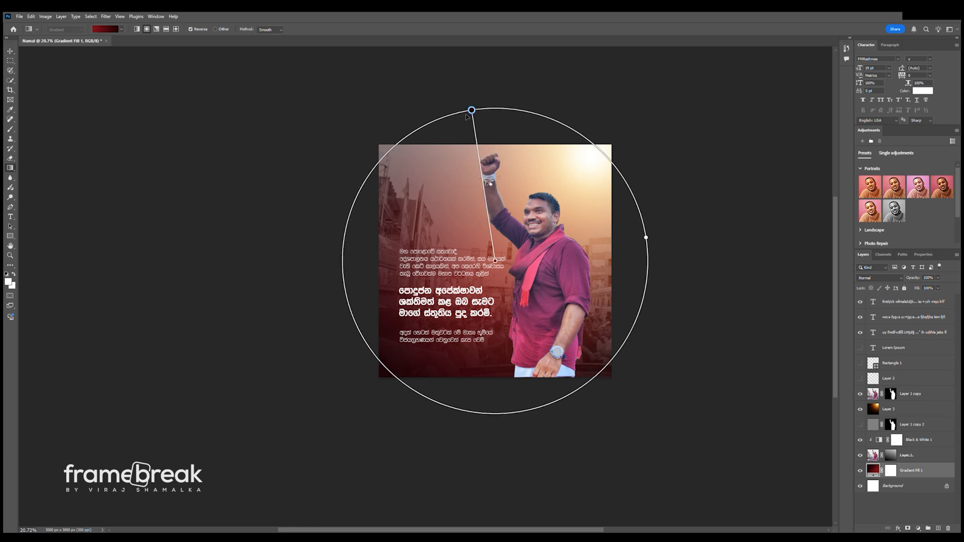
click(894, 456)
drag(567, 47, 366, 281)
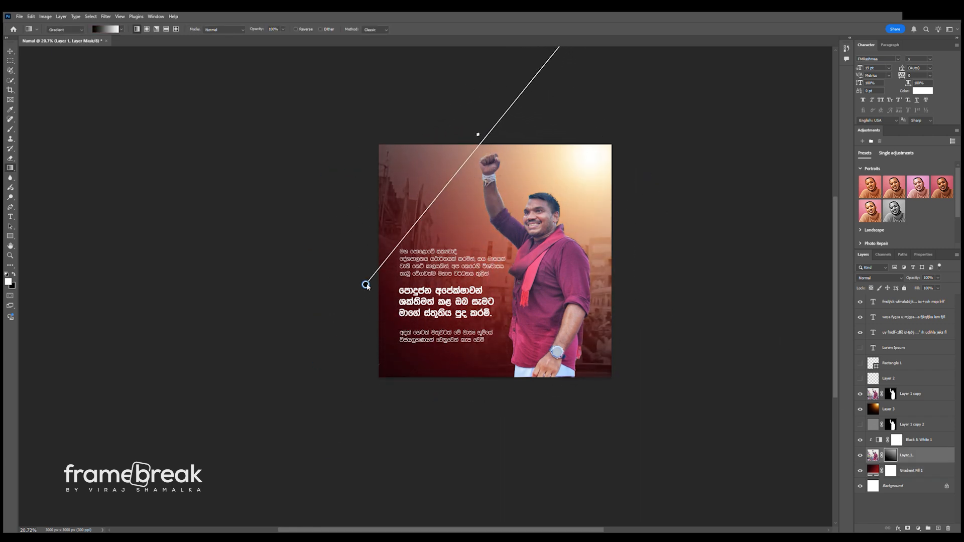
scroll(365, 281, down, 2)
drag(652, 361, 467, 398)
drag(145, 439, 172, 243)
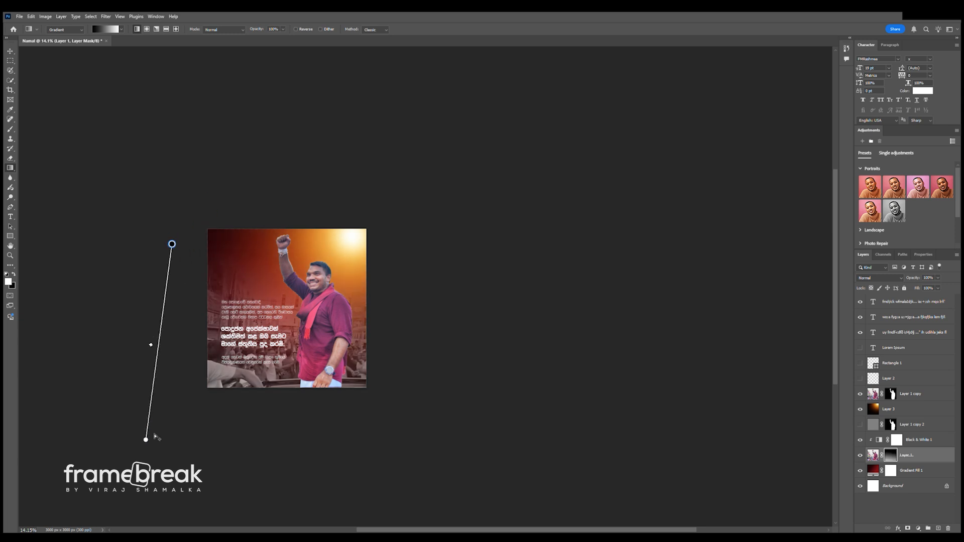
drag(138, 463, 598, 396)
drag(172, 243, 183, 334)
drag(607, 381, 654, 287)
click(326, 335)
drag(234, 393, 521, 254)
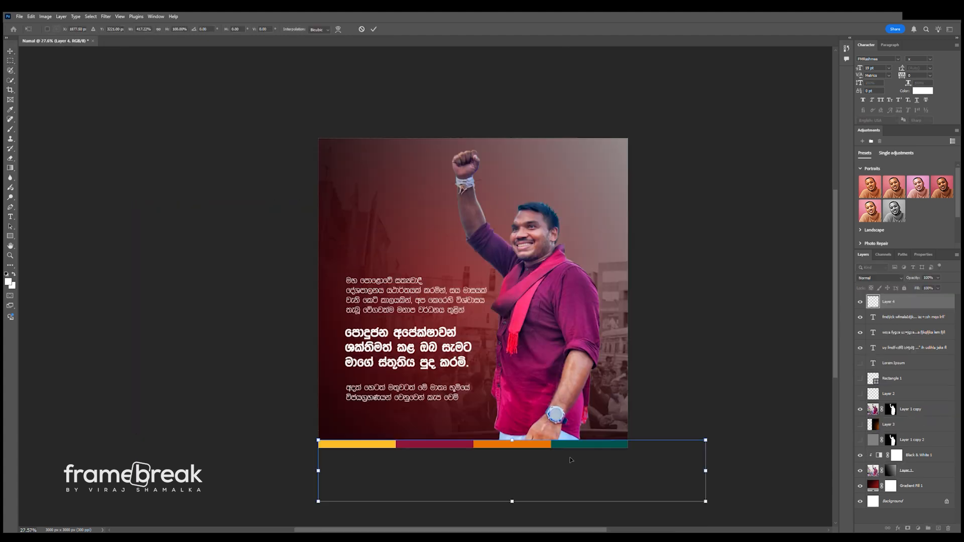
Fit the yellow, maroon, orange and green strip across the poster's bottom edge.
key(Return)
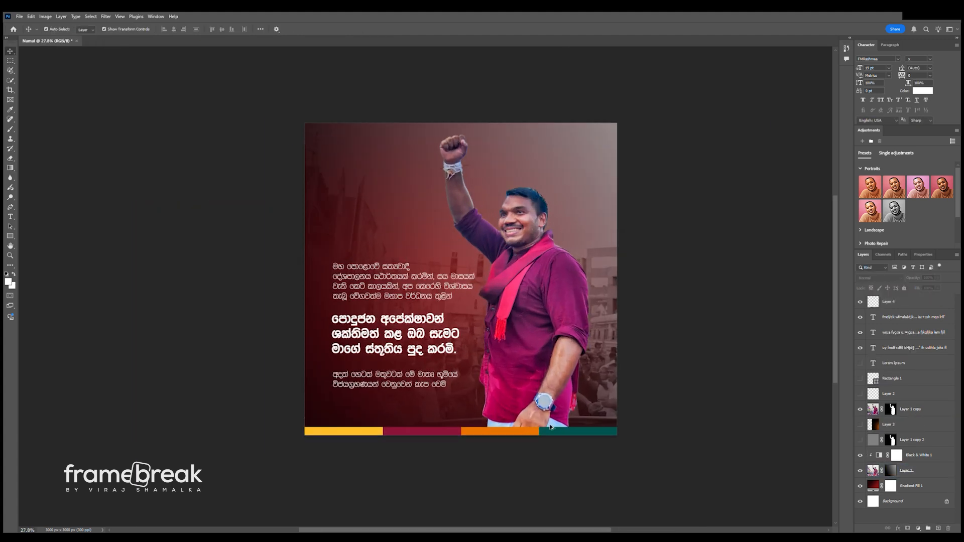
click(636, 382)
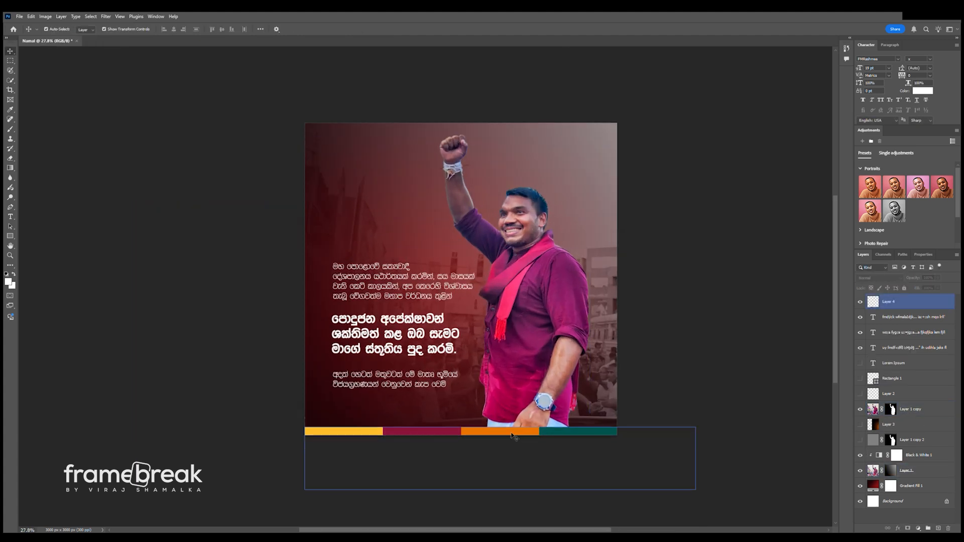
click(699, 345)
Select the man cut-out and the crowd photo together and shift both slightly up and to the right.
scroll(593, 375, down, 2)
ctrl+click(578, 374)
ctrl+shift+click(640, 340)
drag(567, 367, 562, 369)
drag(394, 413, 721, 473)
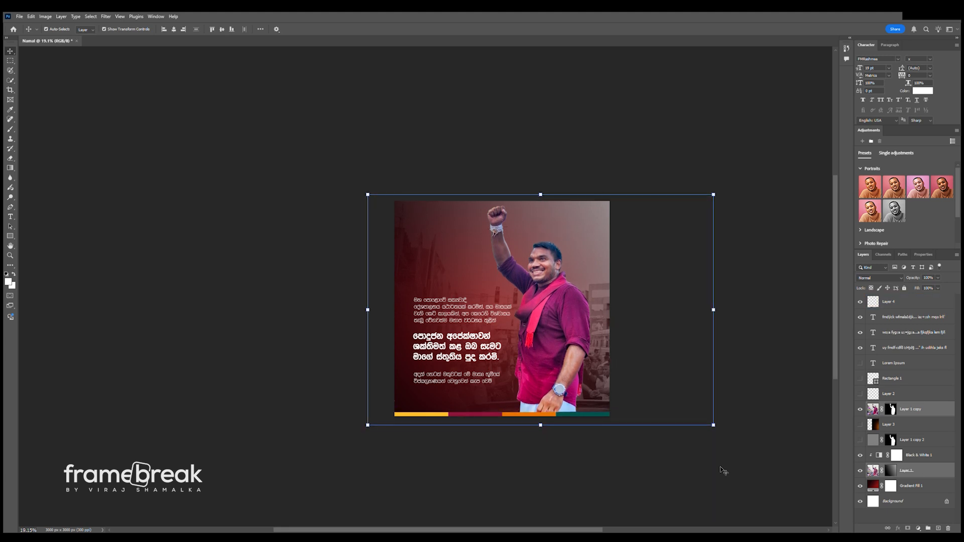
Show the orange glow layer again, shrink it and place it in the poster's lower right corner behind the man.
scroll(665, 475, down, 5)
scroll(663, 473, up, 8)
click(904, 458)
click(860, 424)
click(891, 424)
drag(442, 352, 385, 418)
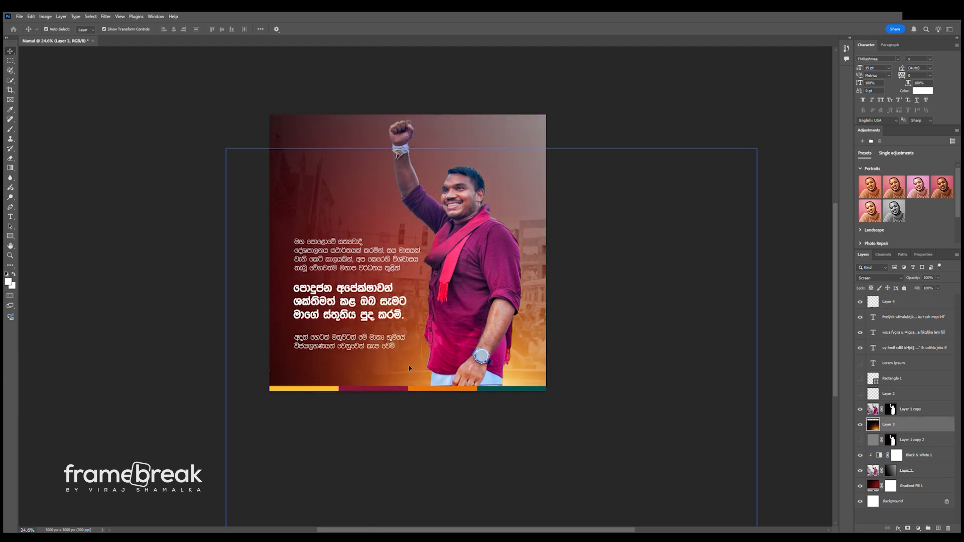
drag(768, 155, 575, 235)
mouse_move(512, 373)
mouse_down()
mouse_move(552, 369)
mouse_move(555, 341)
mouse_move(508, 355)
mouse_up()
key(Return)
Select all three Sinhala text blocks and change their font to FMMalithi.
scroll(424, 288, down, 3)
scroll(425, 287, up, 1)
ctrl+click(424, 288)
scroll(425, 287, up, 1)
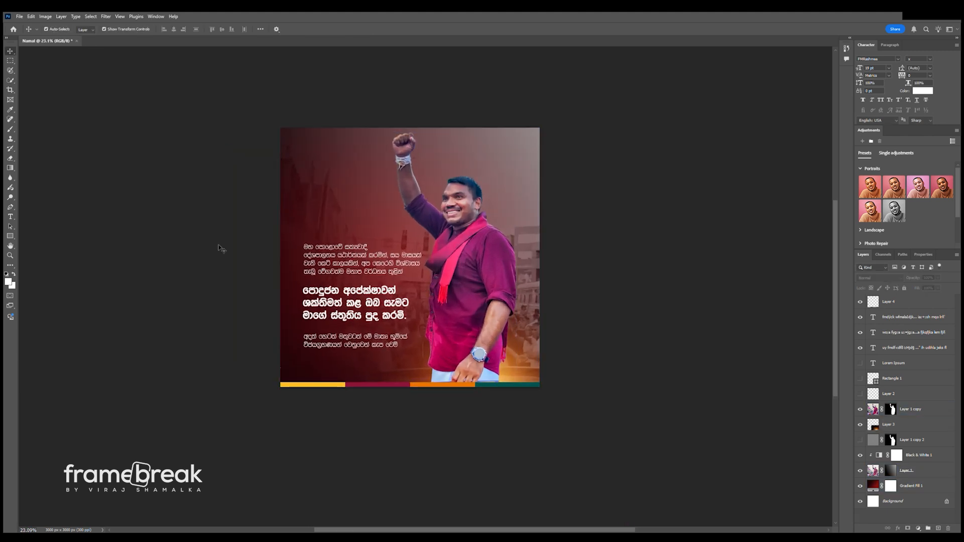
ctrl+click(304, 334)
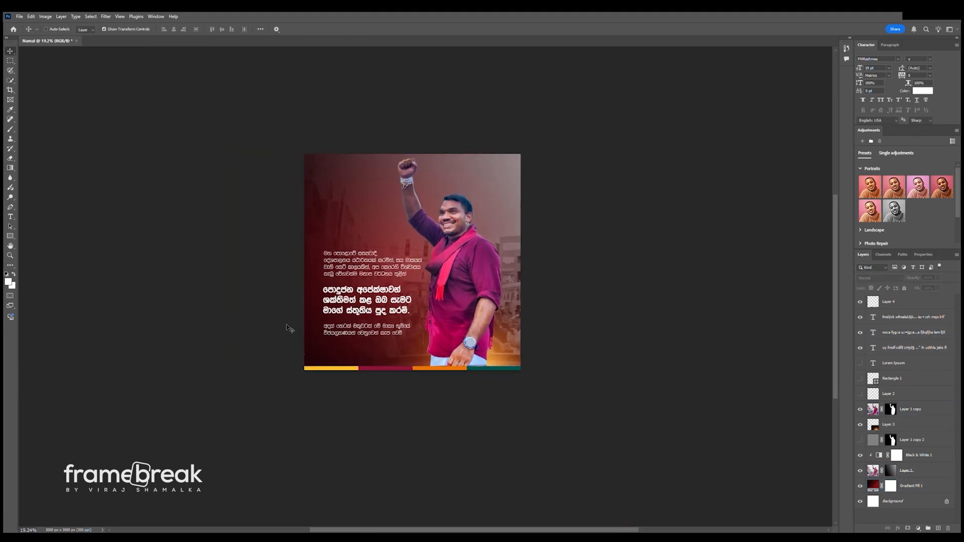
scroll(293, 324, up, 1)
shift+click(905, 348)
shift+click(905, 317)
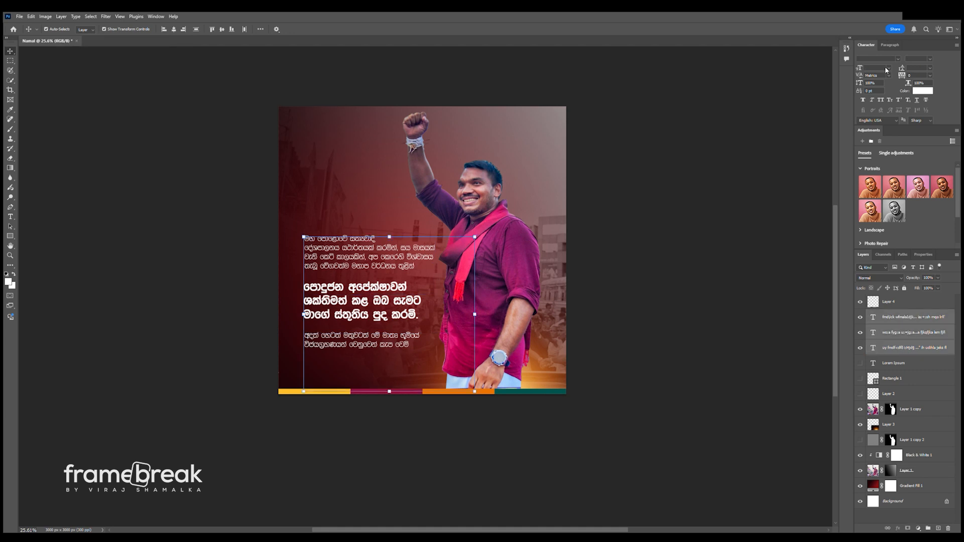
click(315, 281)
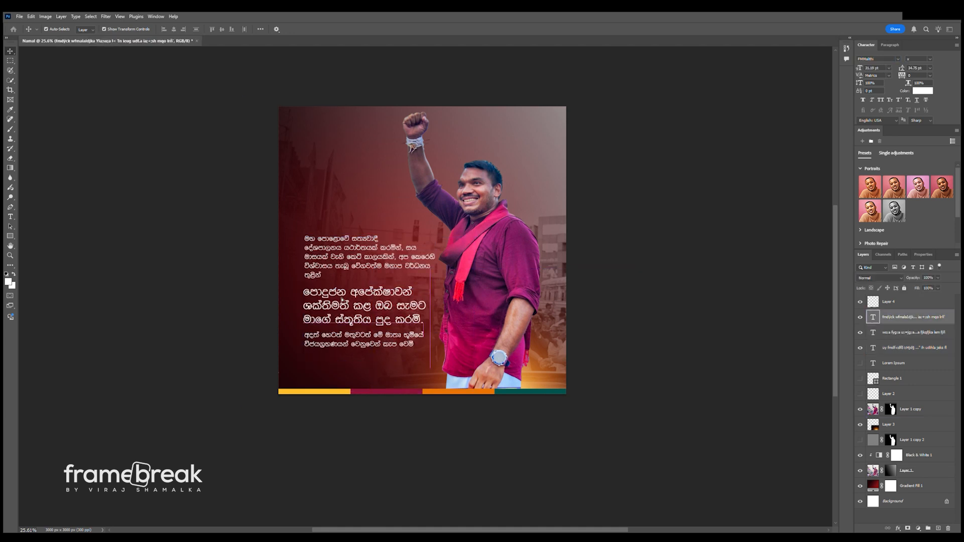
Widen the upper paragraph's text box slightly and wrap its first line after "සත්‍යවාදී".
scroll(315, 280, up, 1)
key(t)
key(Return)
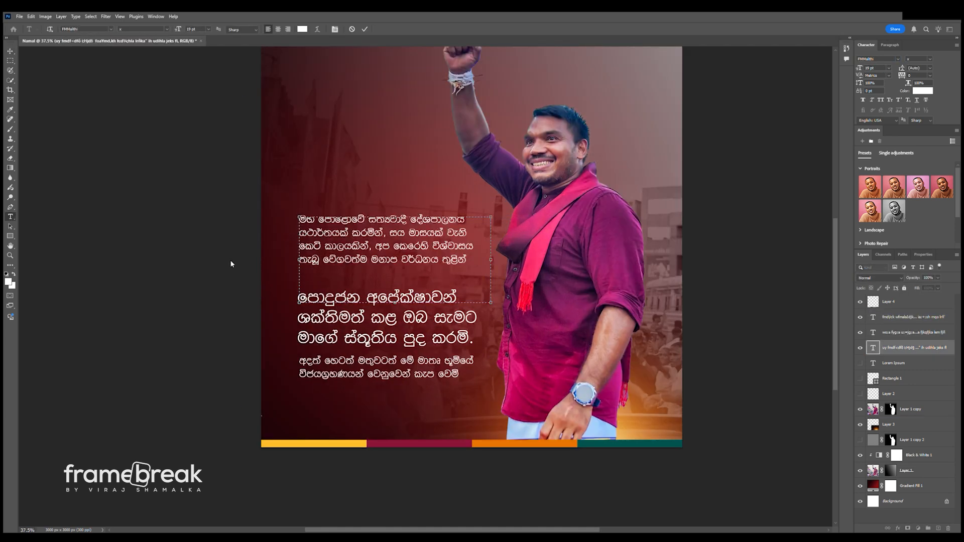
drag(486, 266, 491, 266)
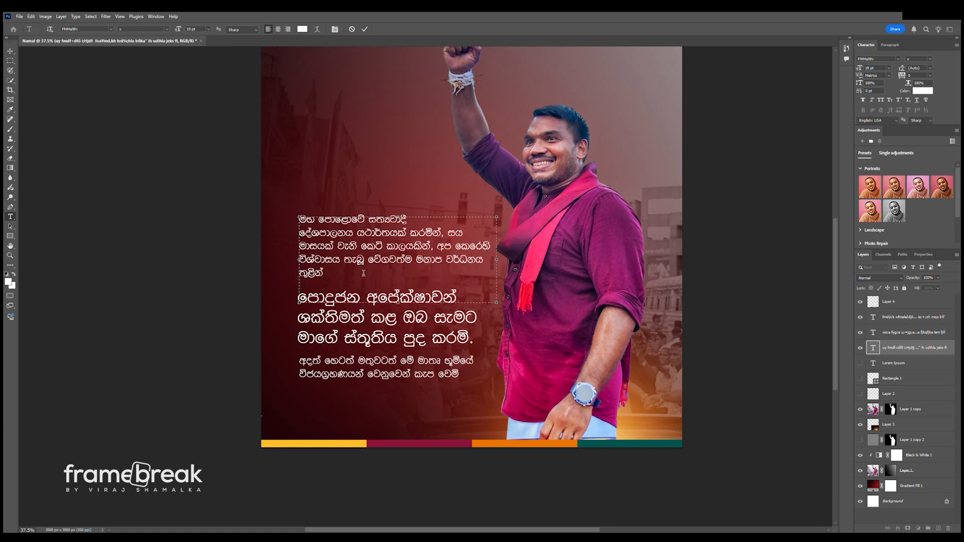
key(ctrl+Return)
Nudge the three large middle lines and the closing sentence slightly up.
key(v)
drag(386, 325, 385, 320)
drag(404, 374, 404, 370)
Add Namal Rajapaksa's name in Sinhala as a handwritten signature below the closing sentence, enlarged and tilted slightly upward.
key(t)
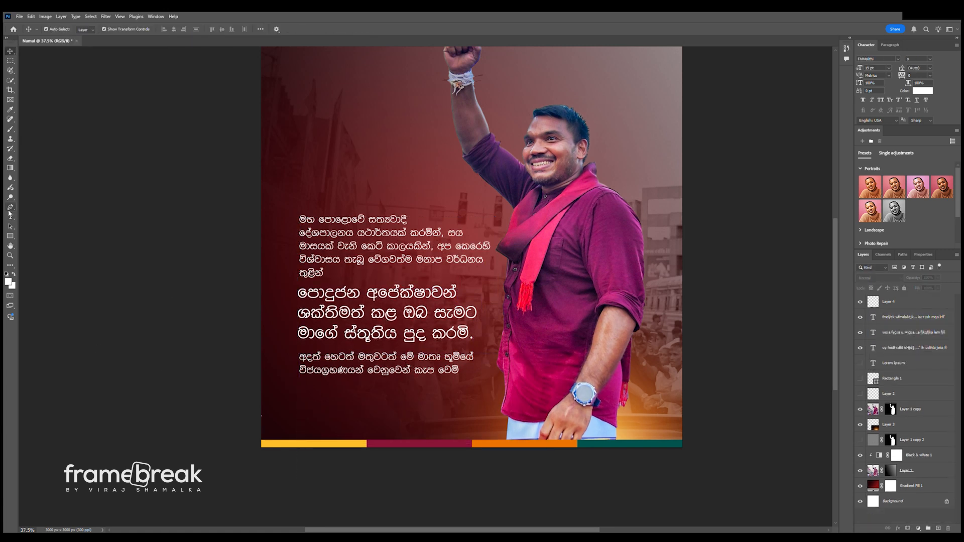
click(407, 405)
text(kdu.a rdcmlal)
key(ctrl+t)
drag(435, 401, 484, 387)
drag(486, 423, 491, 409)
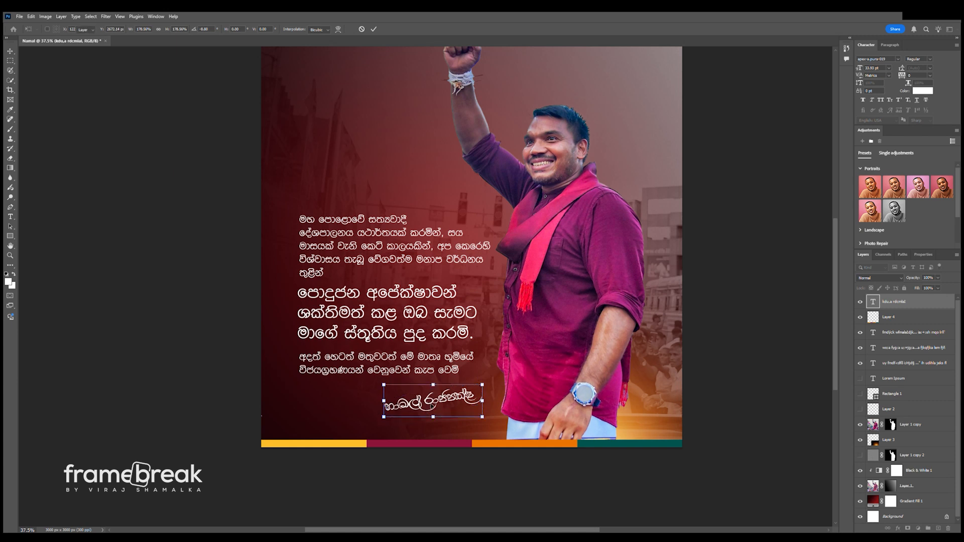
key(Return)
Try other apex-a-pura handwriting font variants on the signature name.
scroll(465, 440, up, 3)
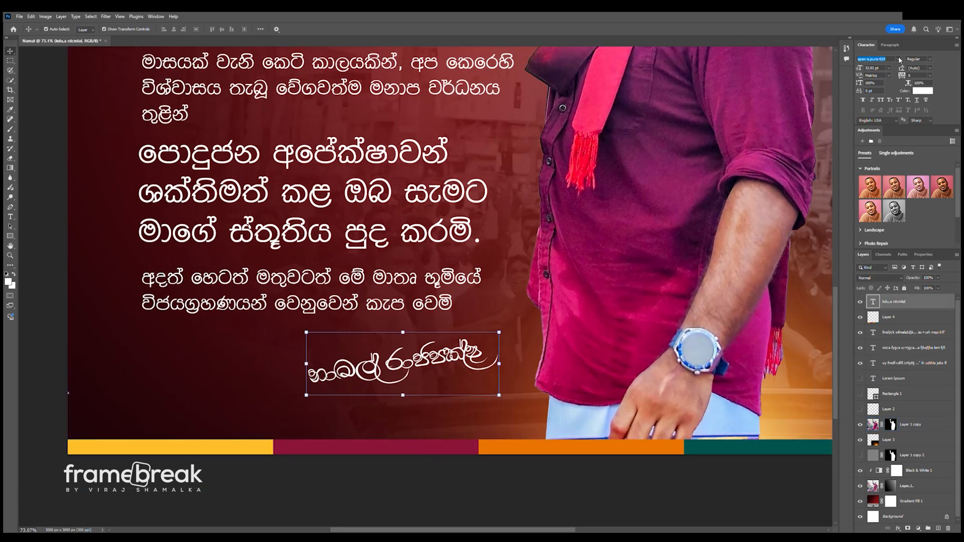
key(Return)
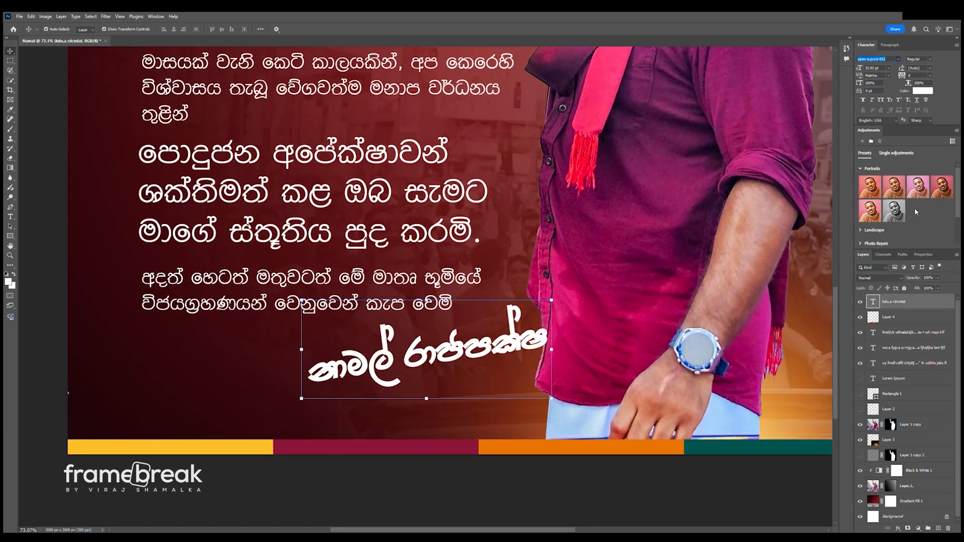
key(Down)
key(Down)
key(Down)
key(Down)
key(Down)
key(Down)
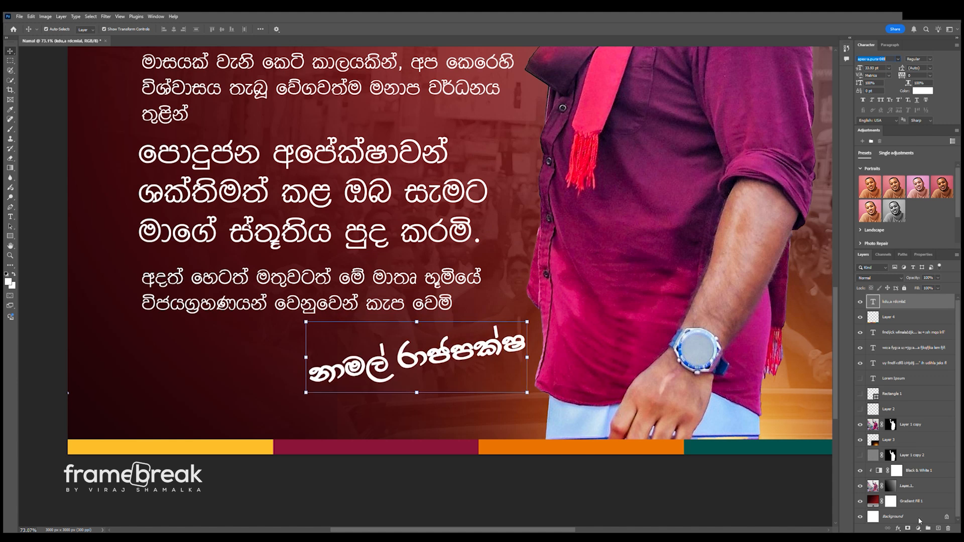
key(Up)
key(Up)
key(Up)
key(Up)
key(Up)
key(Up)
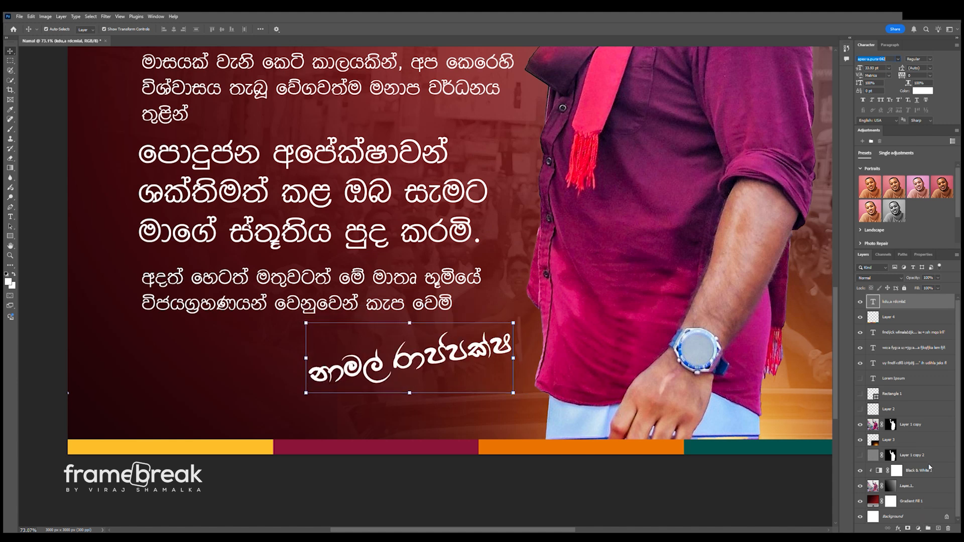
key(Up)
key(Up)
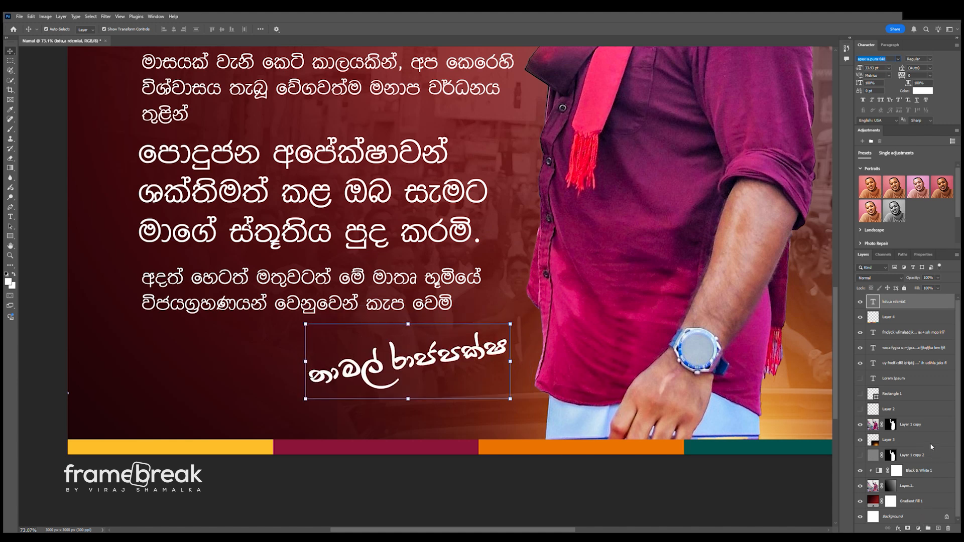
key(Up)
key(Up)
key(Up)
key(Up)
key(Up)
key(Up)
key(Up)
key(Up)
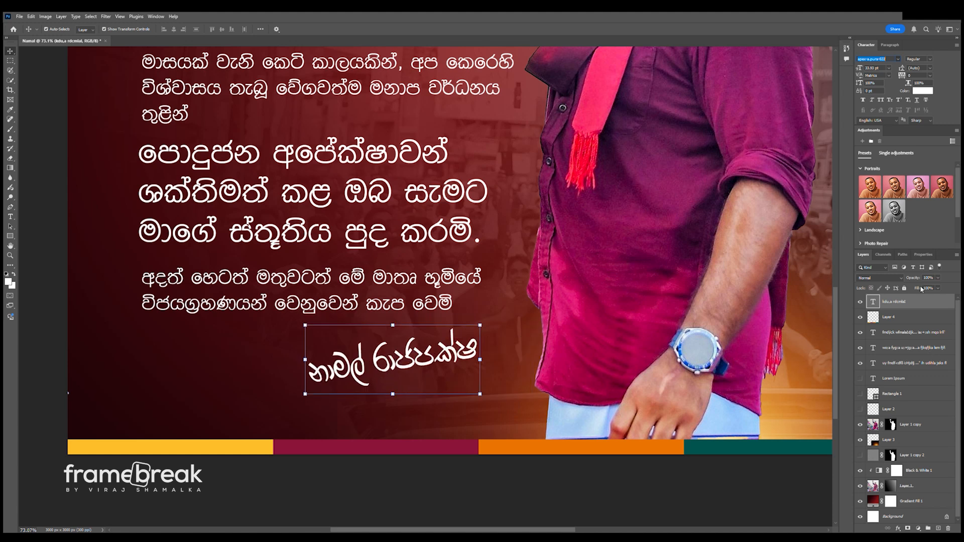
key(Up)
key(Up)
key(Up)
key(Up)
key(Up)
key(Up)
key(Up)
key(Up)
key(Up)
key(Up)
key(Up)
key(Return)
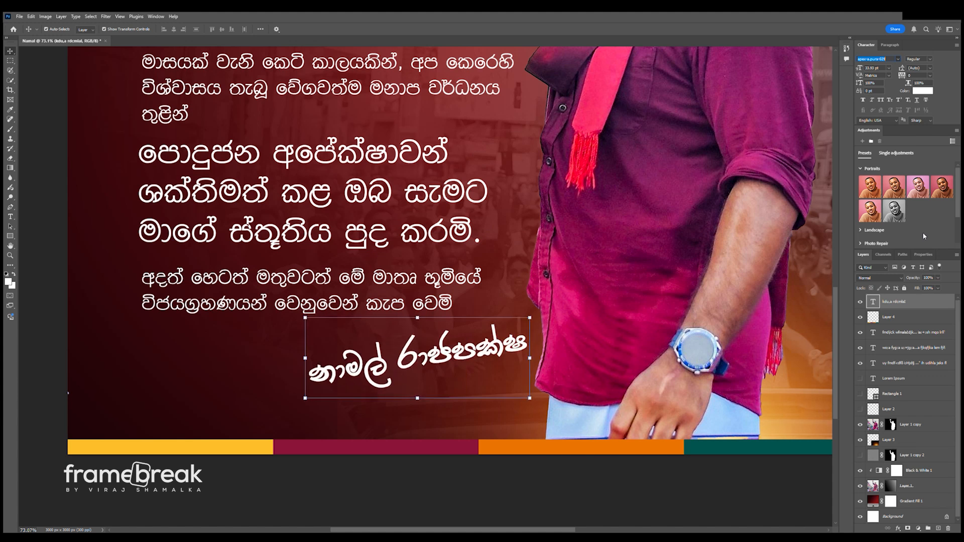
Set the signature name in a thin THARU DIGITAL handwriting font.
key(Down)
key(Down)
key(Down)
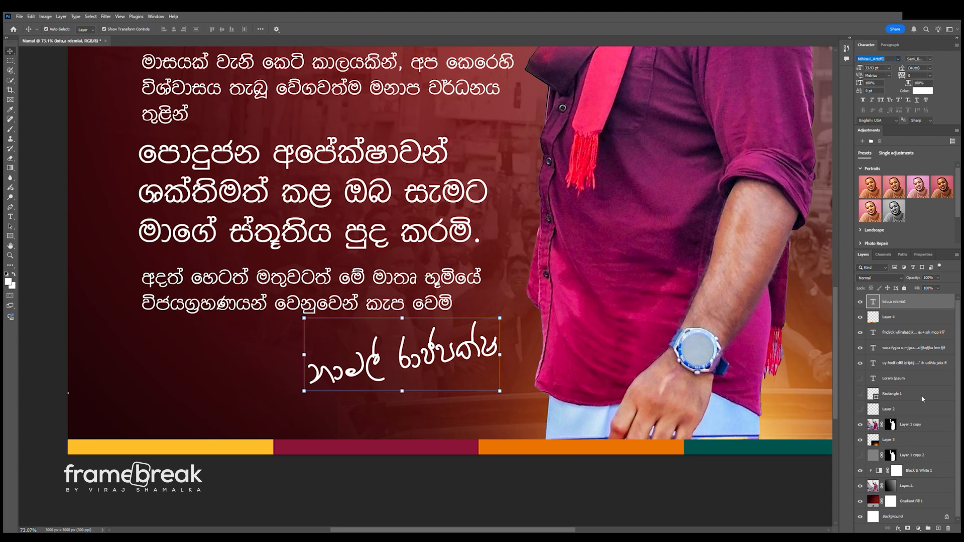
key(Down)
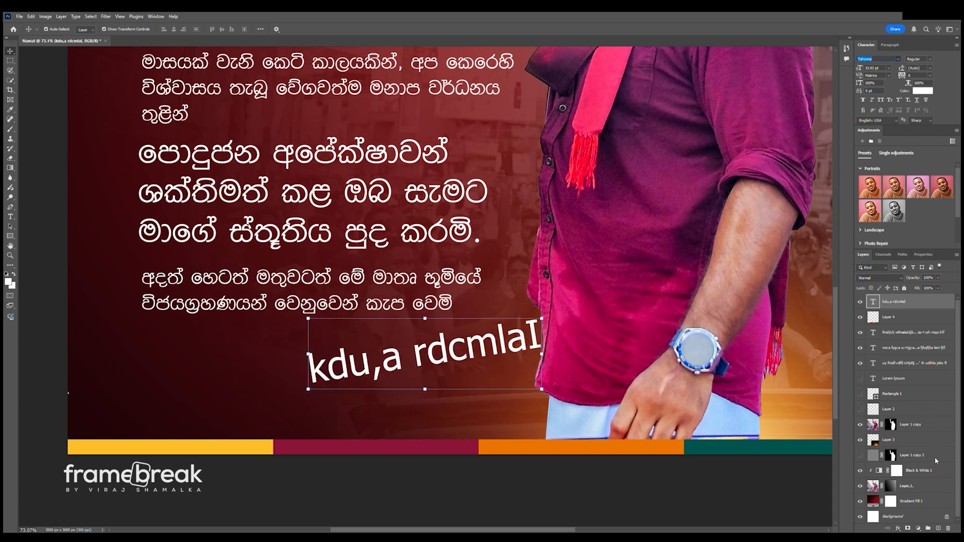
key(Down)
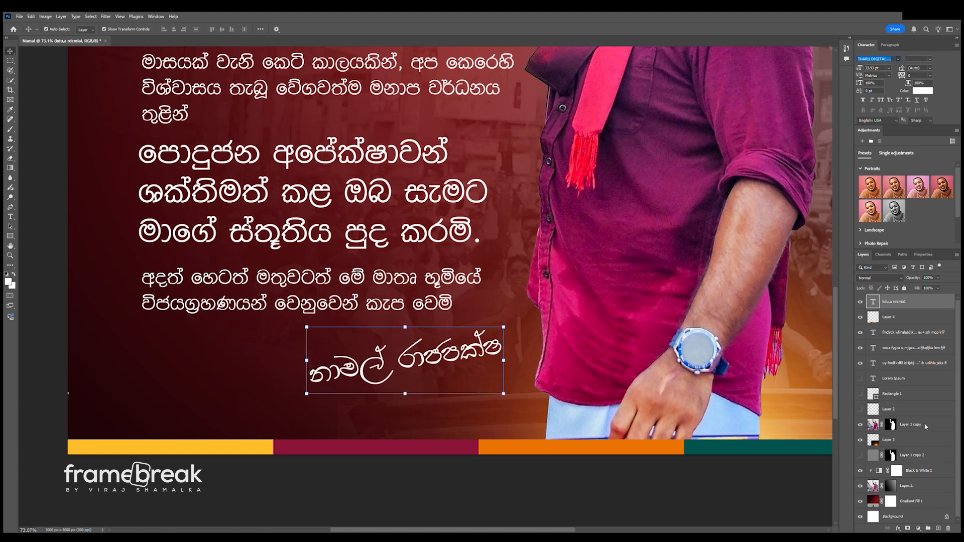
key(Down)
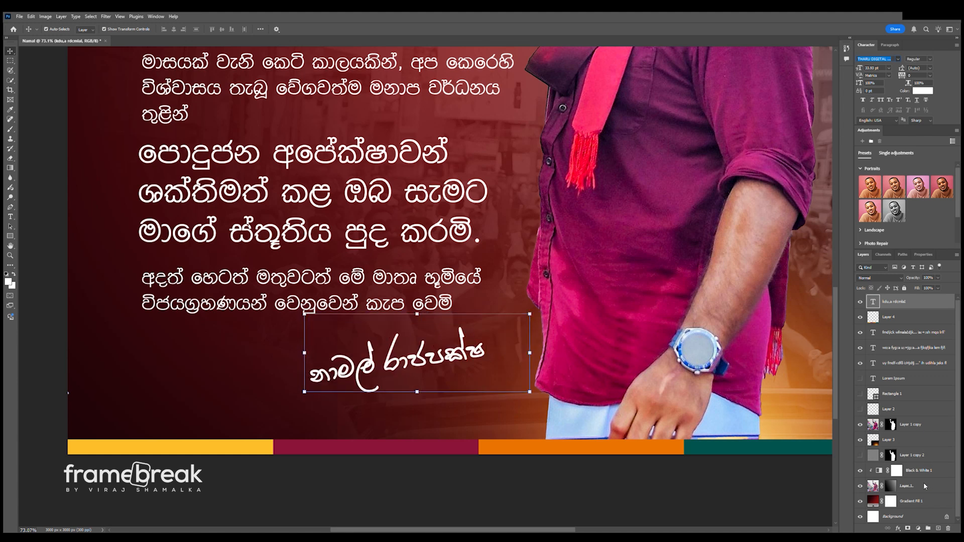
key(Down)
key(Down)
key(Down)
key(Down)
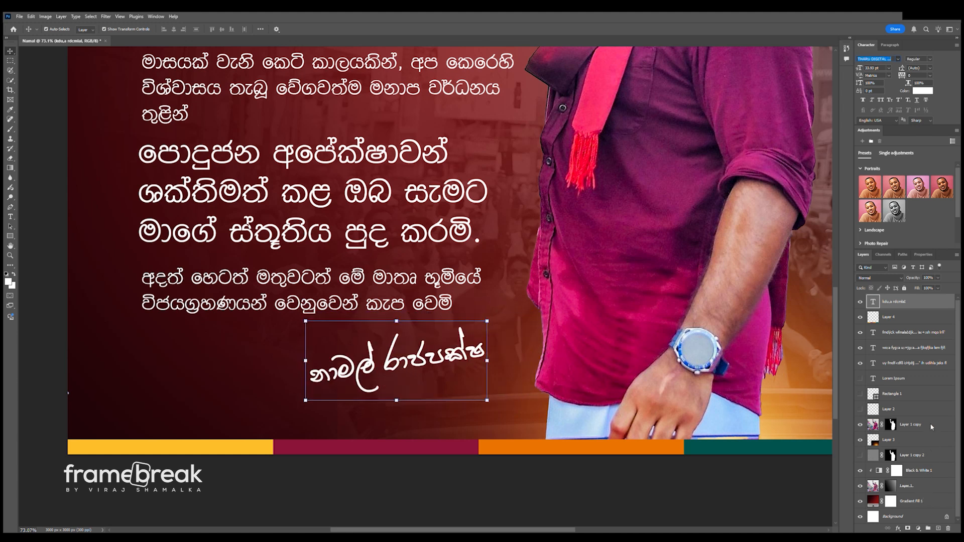
key(Down)
key(Down)
key(Down)
key(Down)
key(Up)
click(604, 505)
scroll(394, 458, down, 5)
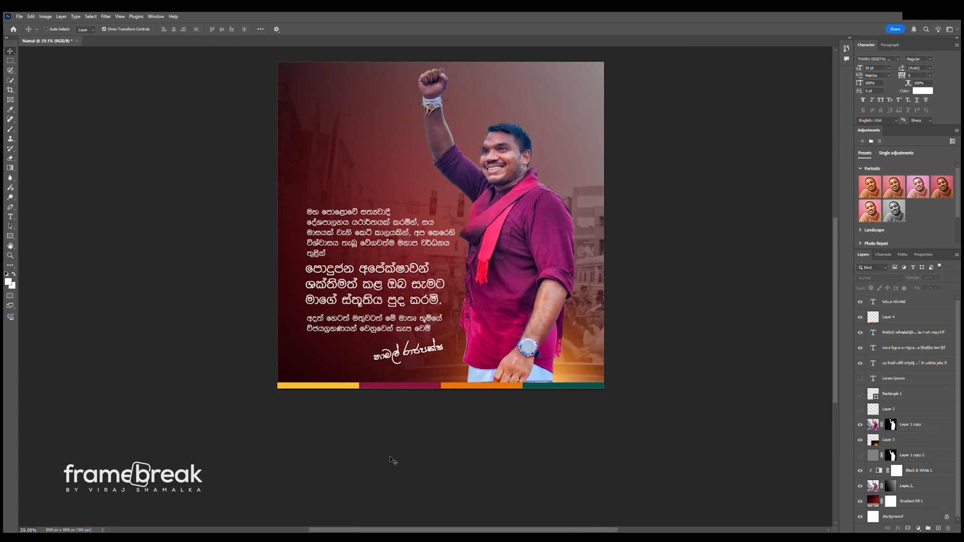
Scale the signature down a little and place it centred beneath the closing sentence.
scroll(400, 352, up, 3)
click(400, 353)
scroll(382, 332, down, 3)
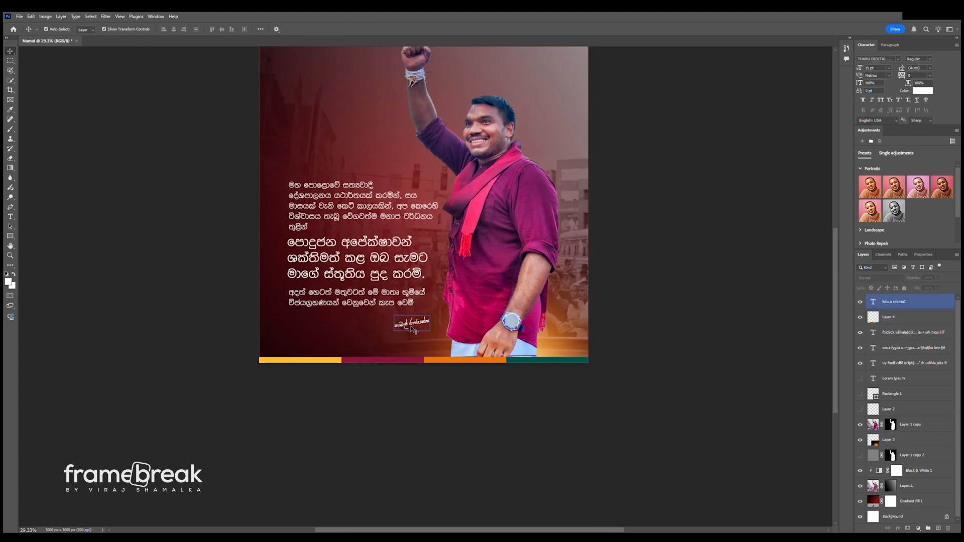
scroll(377, 329, up, 3)
click(215, 361)
scroll(215, 361, down, 3)
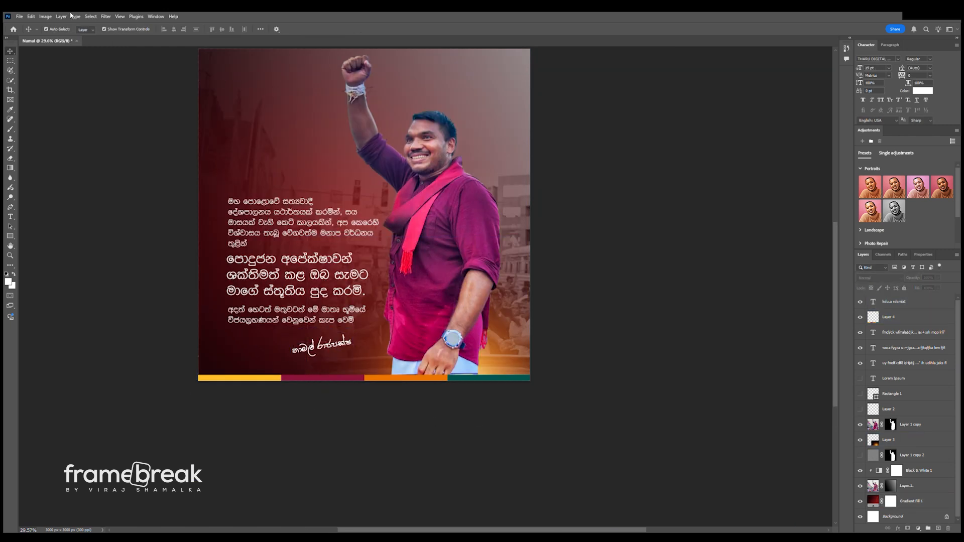
Move the upper paragraph up, and raise the large middle lines and closing sentence slightly to respace the text.
drag(252, 224, 253, 213)
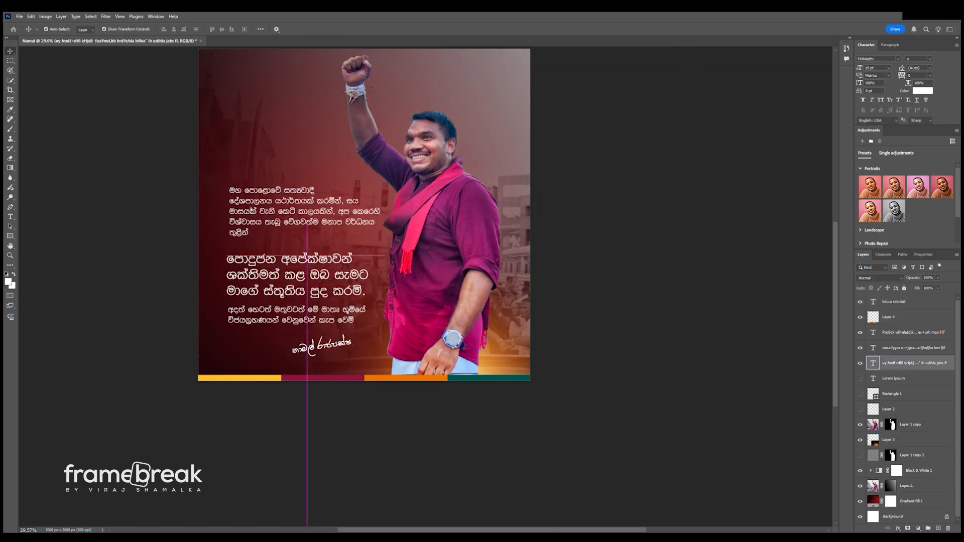
drag(281, 274, 282, 268)
drag(295, 313, 295, 310)
Set the three large middle lines in a bold font and tighten the gaps above and below them.
click(296, 311)
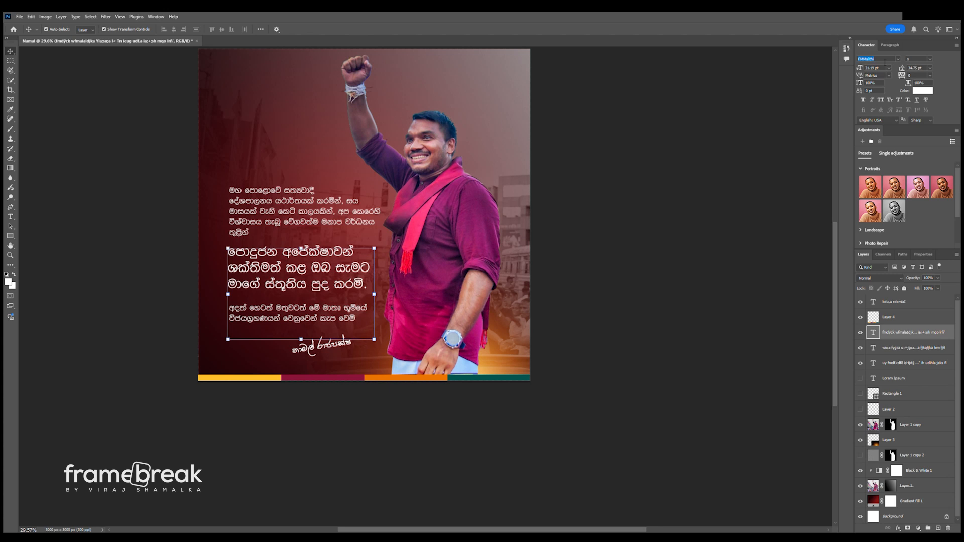
scroll(883, 62, up, 3)
double_click(246, 273)
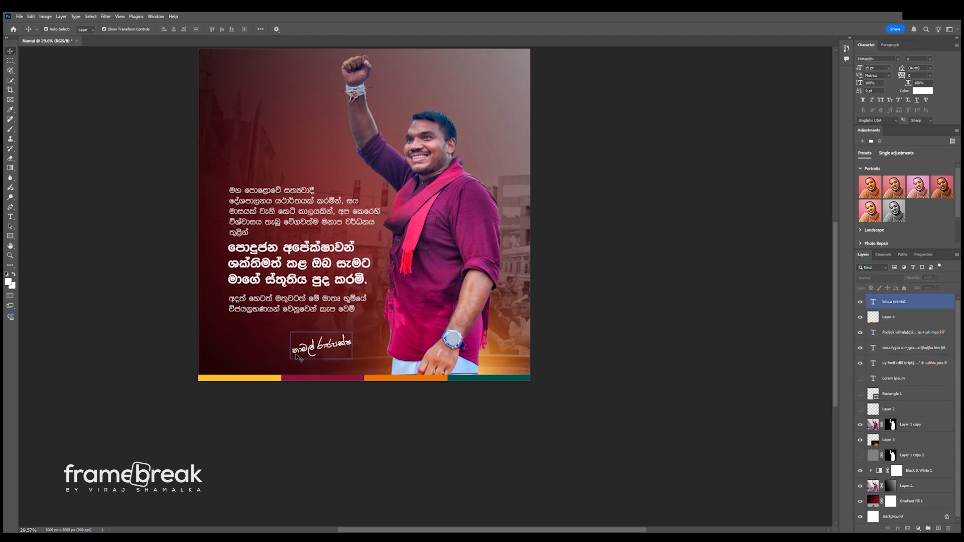
Draw a tapered, curved white underline beneath the signature's second word with the Pen tool and nudge it into place.
scroll(341, 347, up, 5)
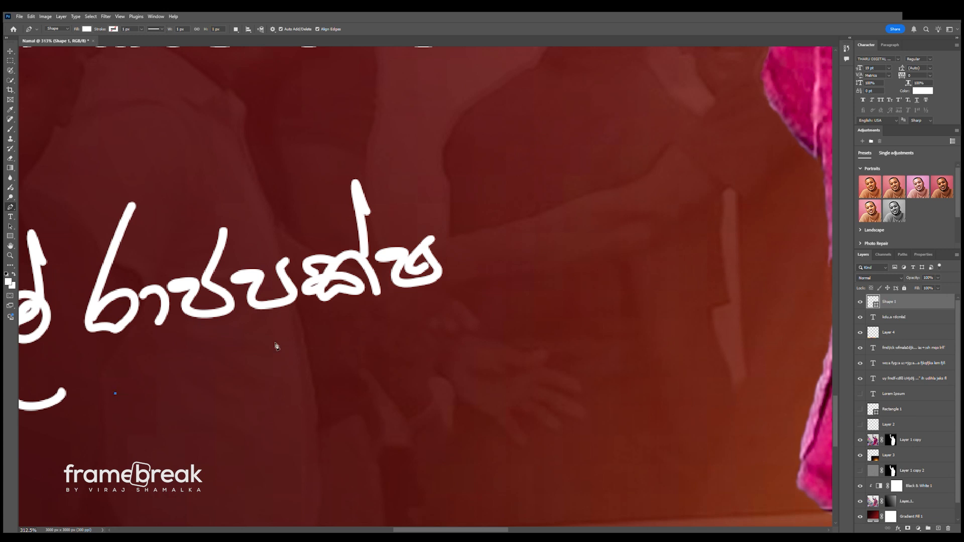
drag(235, 355, 218, 344)
click(118, 410)
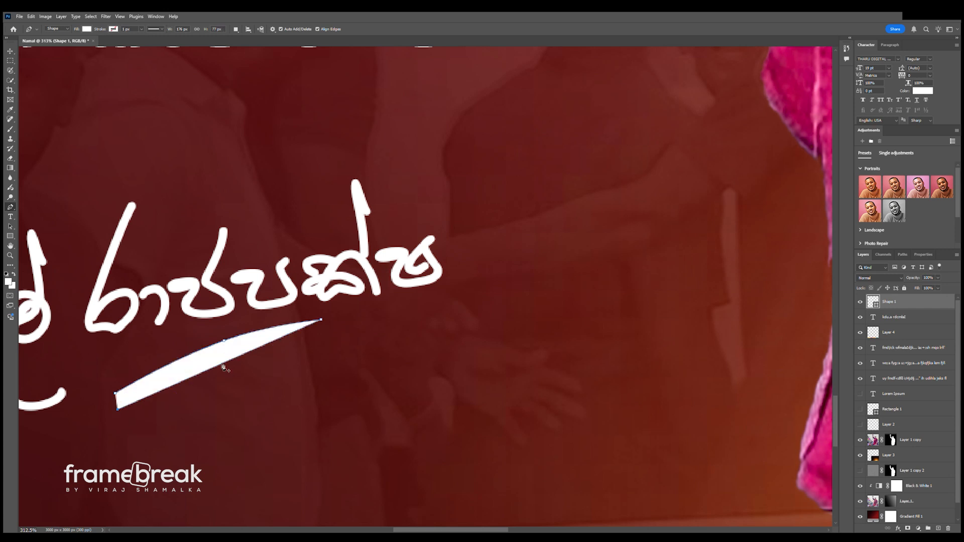
click(201, 357)
drag(202, 364, 212, 356)
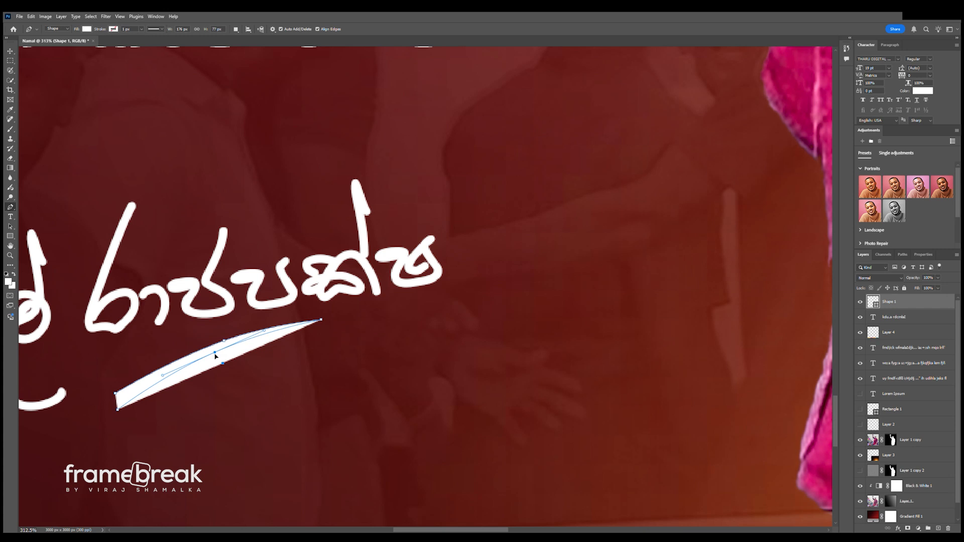
key(ctrl+z)
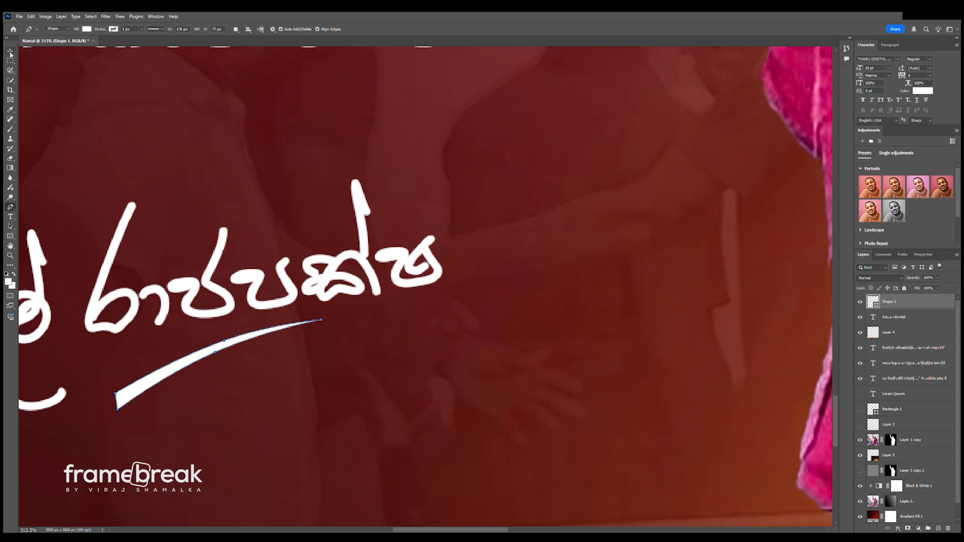
drag(119, 414, 115, 416)
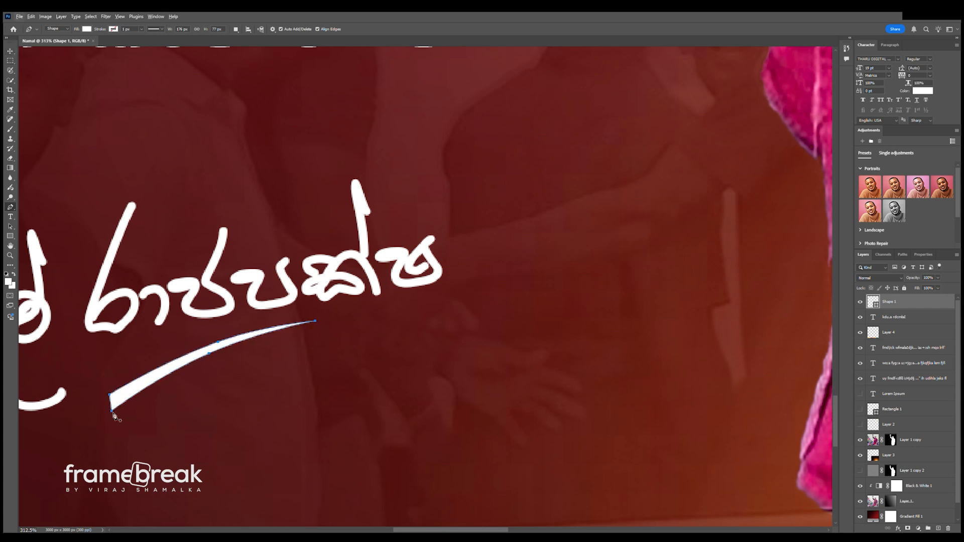
key(v)
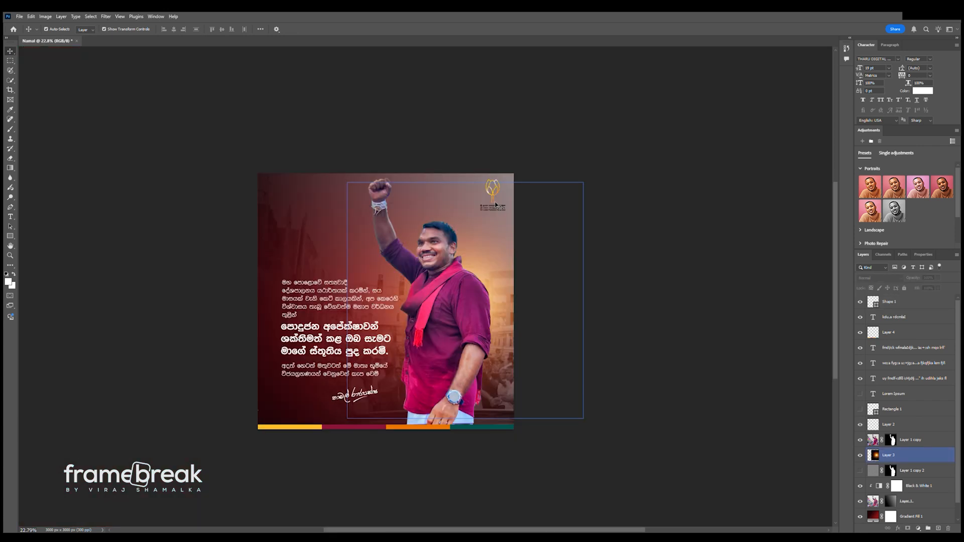
Move the party logo to the poster's upper-left corner and cut its three-line lettering onto a separate layer.
drag(495, 205, 279, 210)
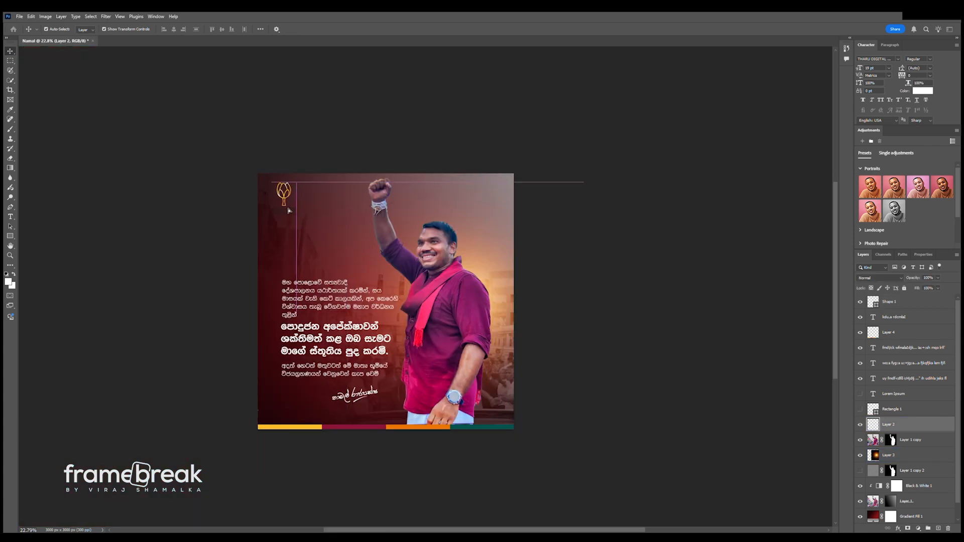
scroll(289, 210, up, 5)
scroll(163, 139, up, 2)
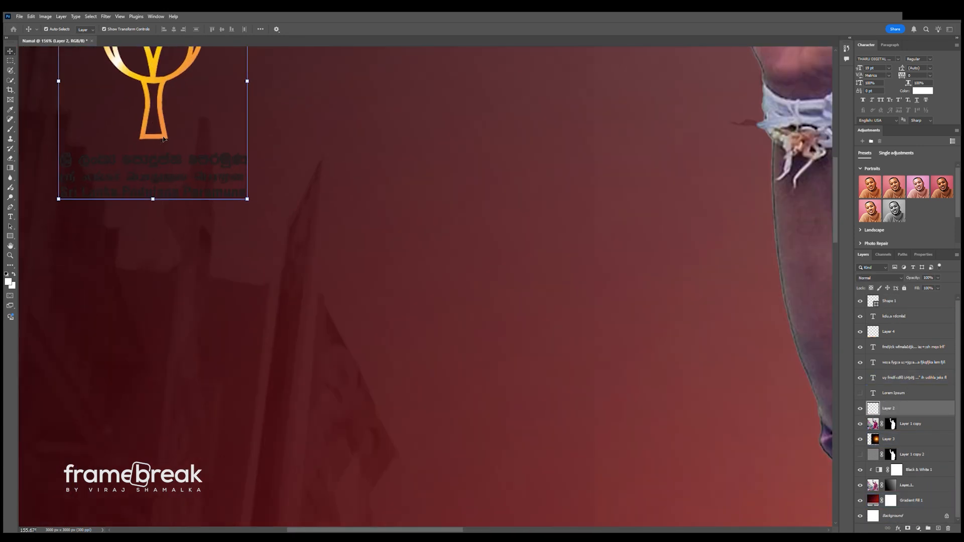
key(m)
mouse_move(385, 257)
mouse_down()
mouse_move(138, 194)
mouse_move(46, 147)
mouse_up()
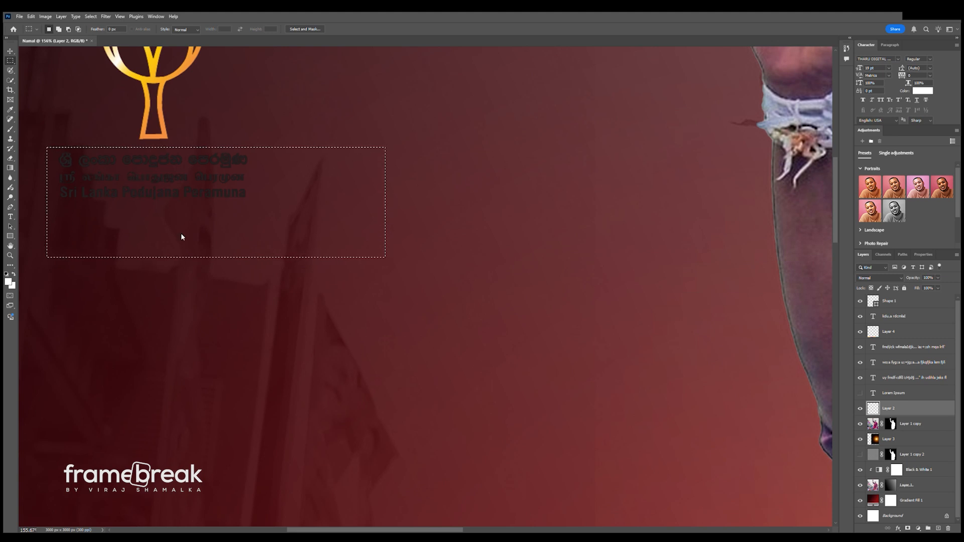
key(ctrl+j)
Place the three-line party lettering to the right of the tree symbol and enlarge it.
key(v)
scroll(246, 171, down, 2)
drag(258, 161, 380, 82)
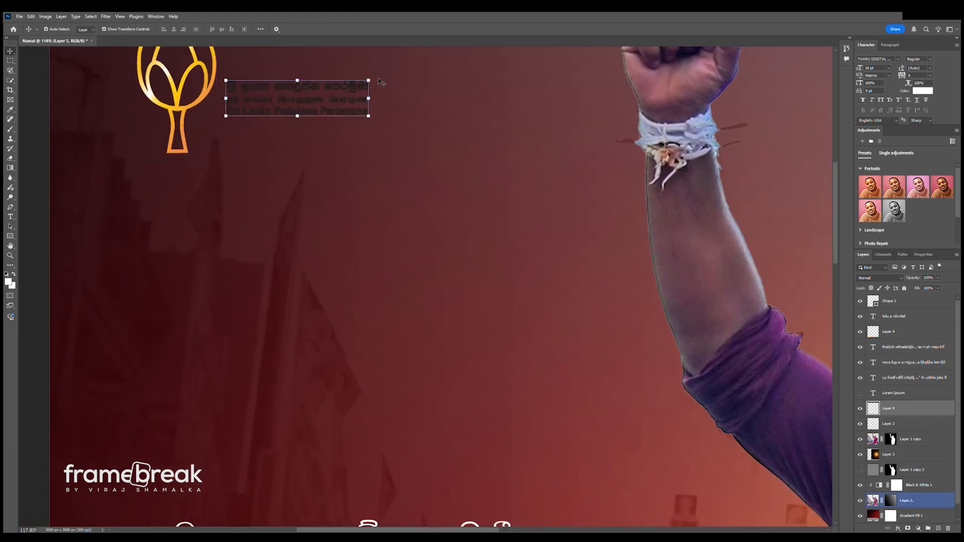
scroll(380, 82, down, 2)
drag(430, 129, 506, 119)
Scale down the tree symbol and the party lettering, and set them close together in the poster's upper-left corner.
scroll(302, 150, up, 2)
click(253, 151)
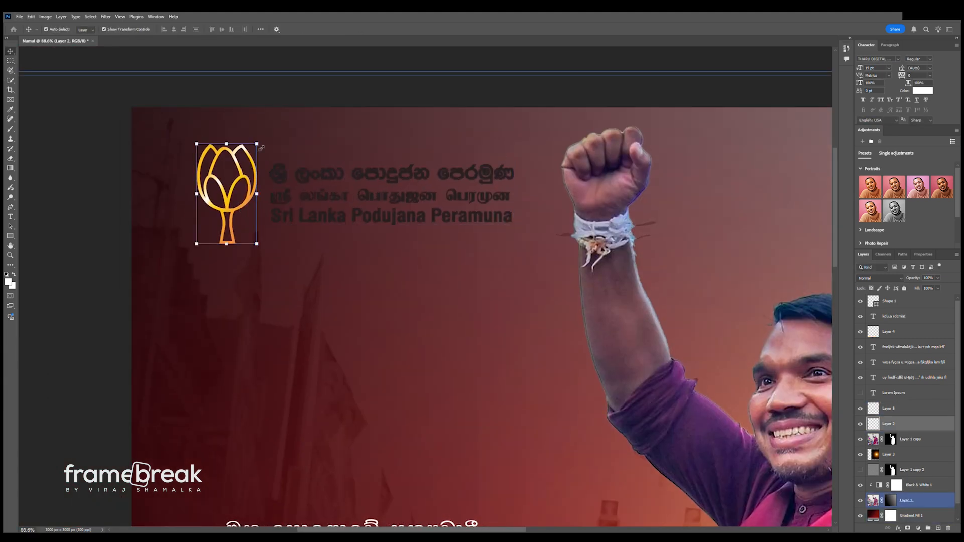
drag(261, 148, 248, 151)
drag(226, 201, 200, 201)
drag(351, 196, 321, 198)
drag(490, 166, 430, 176)
key(Return)
Draw a white rectangle over the party lettering and clip it to the lettering layer to colour the text white.
key(u)
drag(229, 169, 447, 232)
key(ctrl+alt+g)
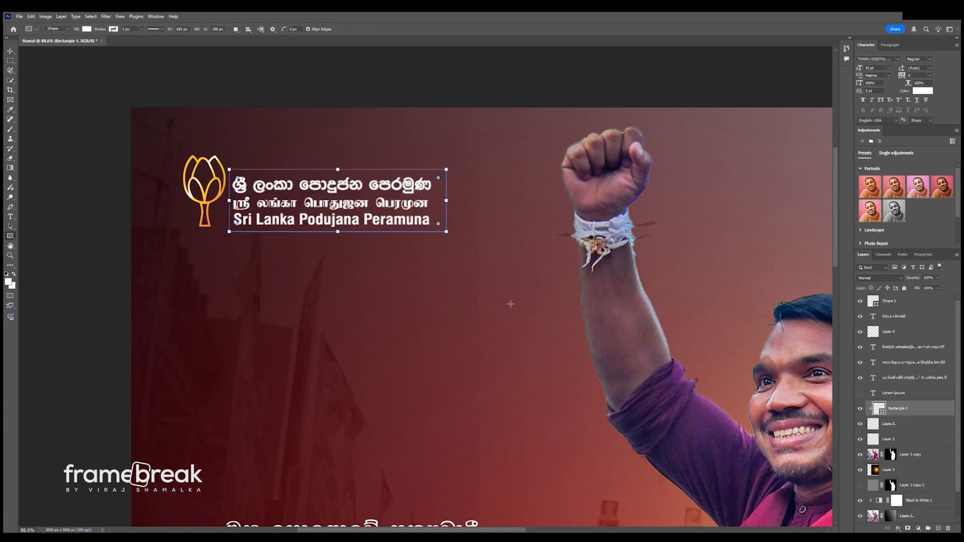
key(v)
scroll(332, 206, down, 9)
scroll(332, 206, up, 5)
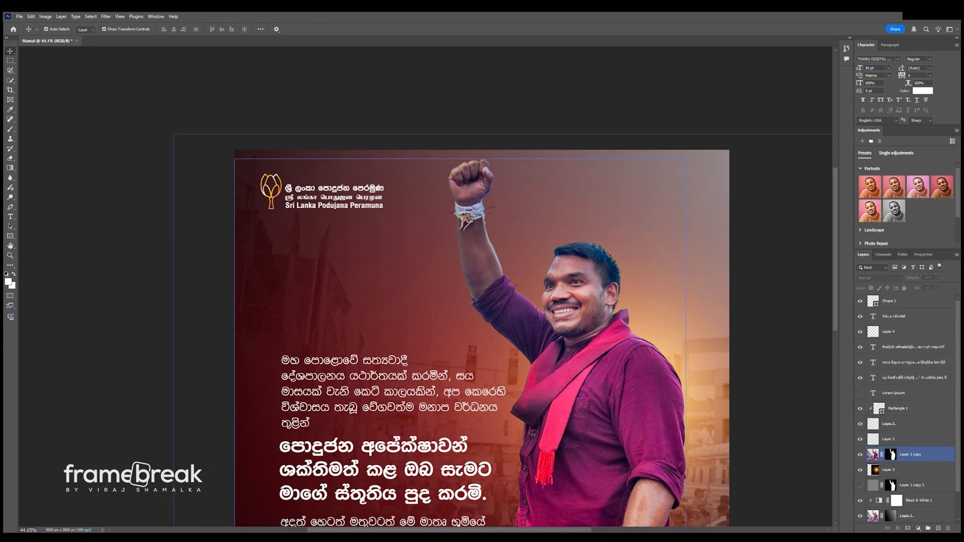
shift+click(308, 189)
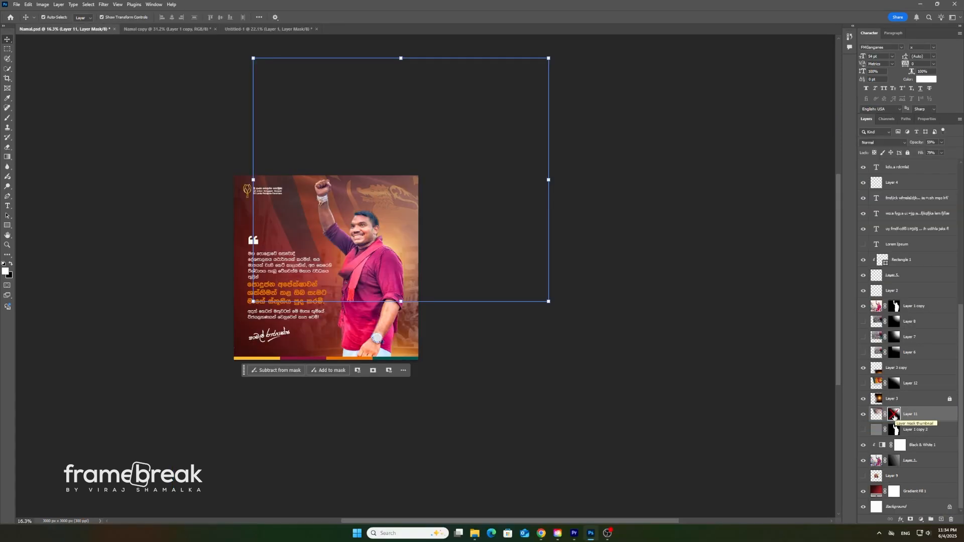
Re-enable the layer mask of the flag on Layer 11 and deselect the layer.
shift+click(893, 414)
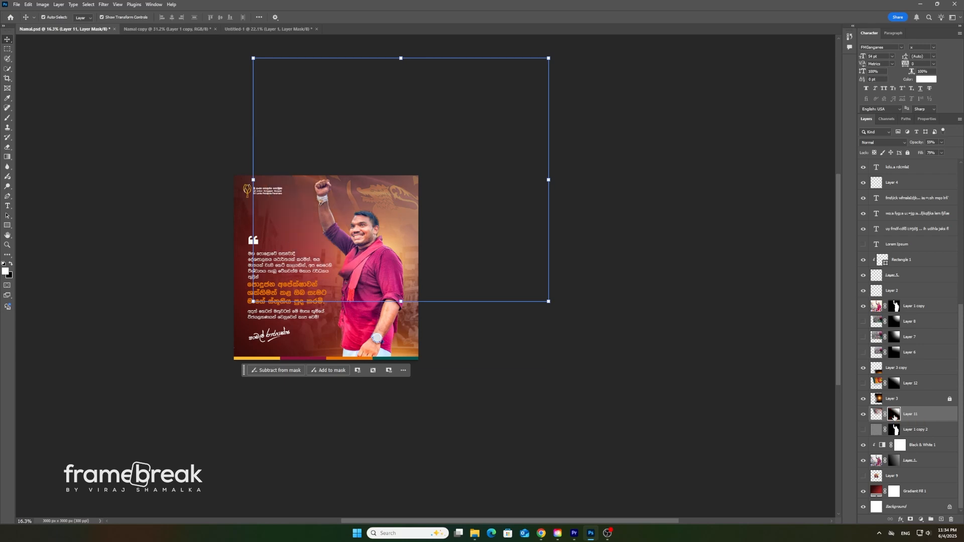
click(622, 414)
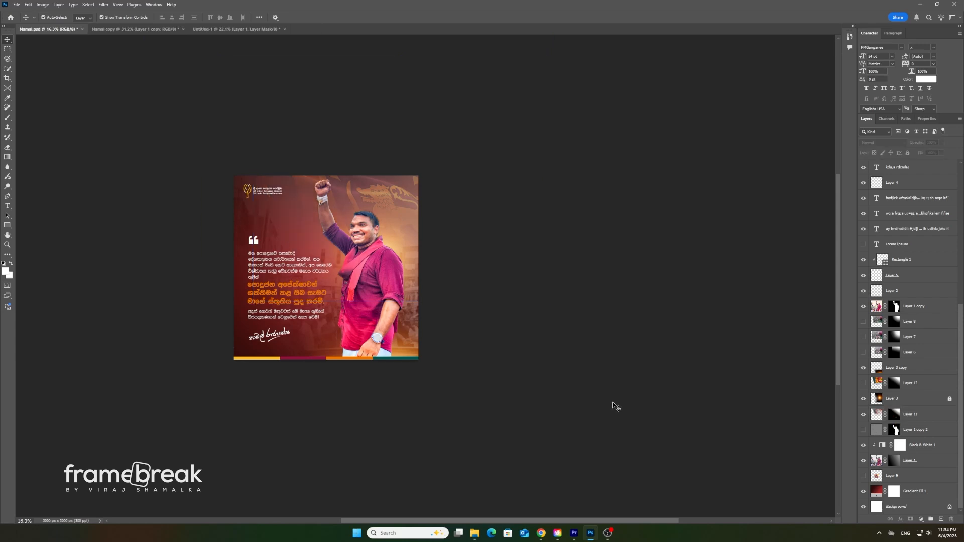
click(502, 387)
scroll(527, 383, left, 2)
scroll(462, 195, up, 2)
click(464, 181)
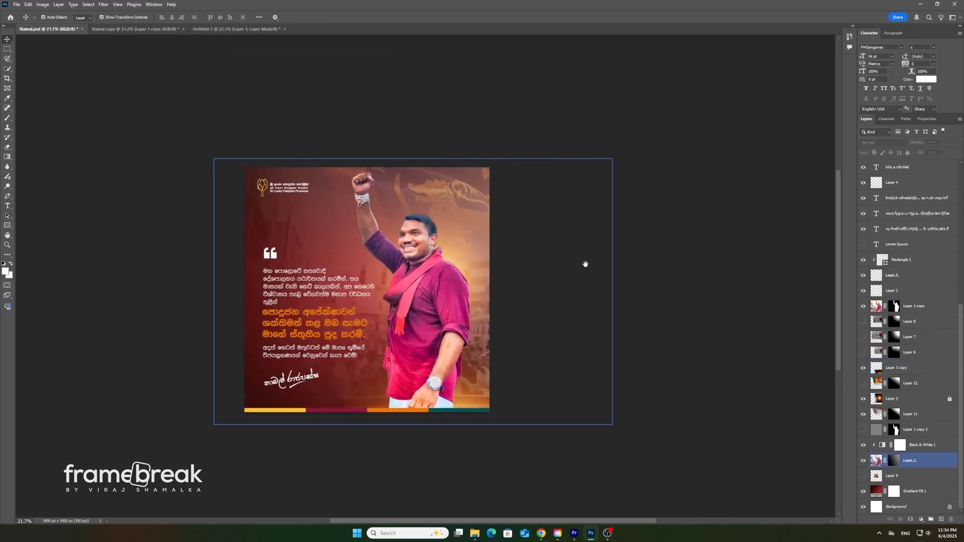
scroll(585, 265, down, 1)
scroll(402, 291, left, 1)
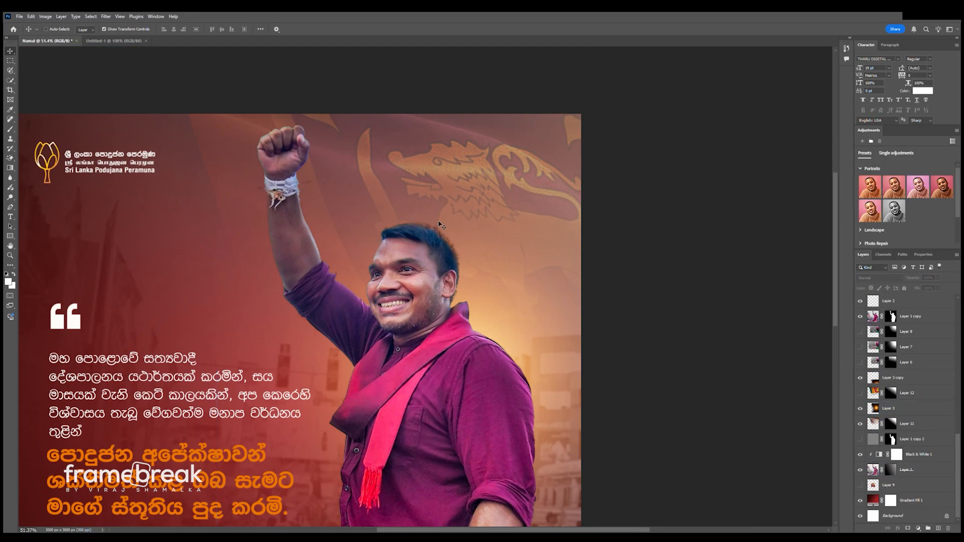
scroll(276, 276, up, 5)
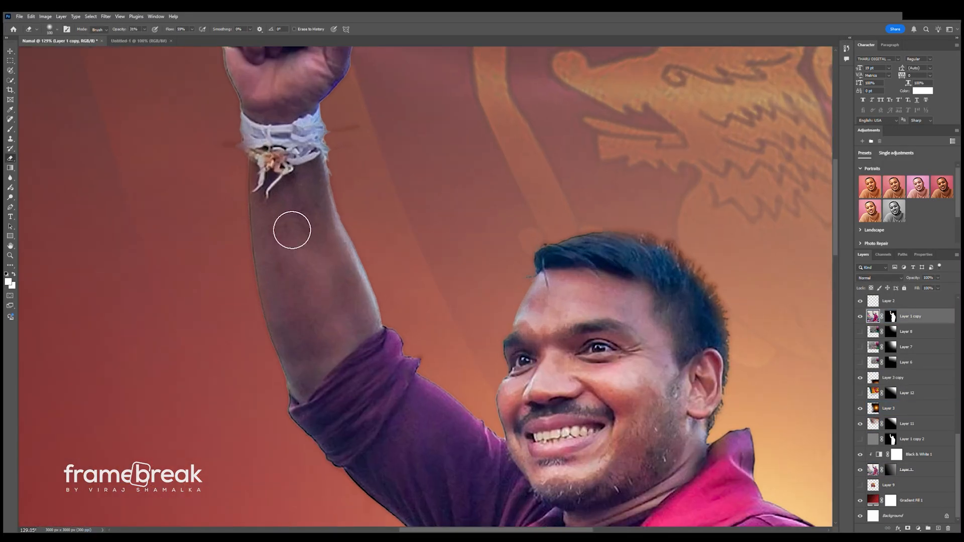